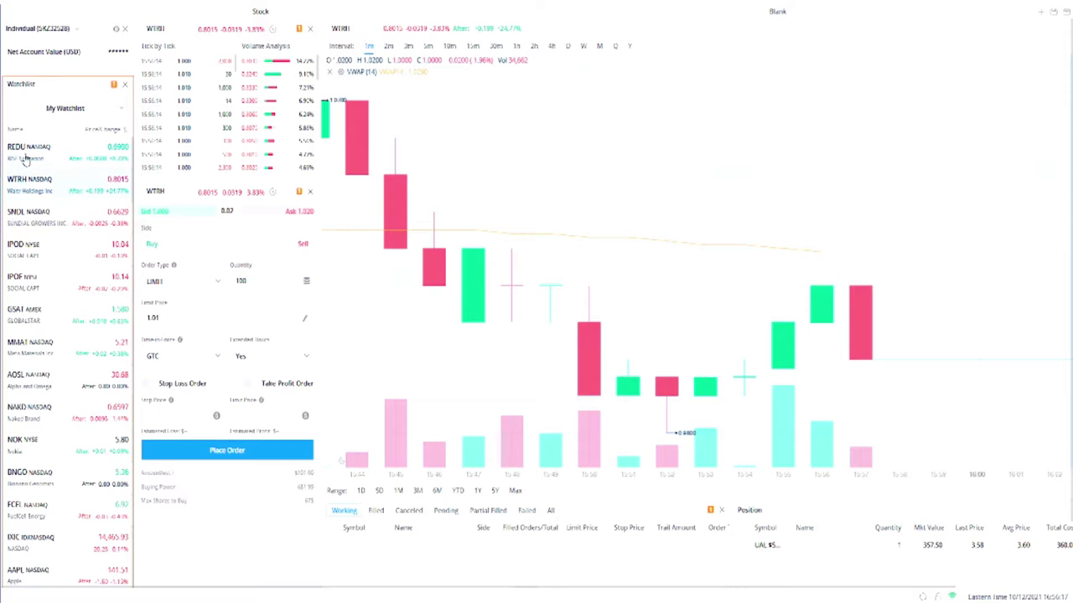
Zoom the WTRH one-minute chart out to about 15:10, then back in slightly on the afternoon candles
scroll(784, 182, "down", 2)
scroll(784, 183, "down", 1)
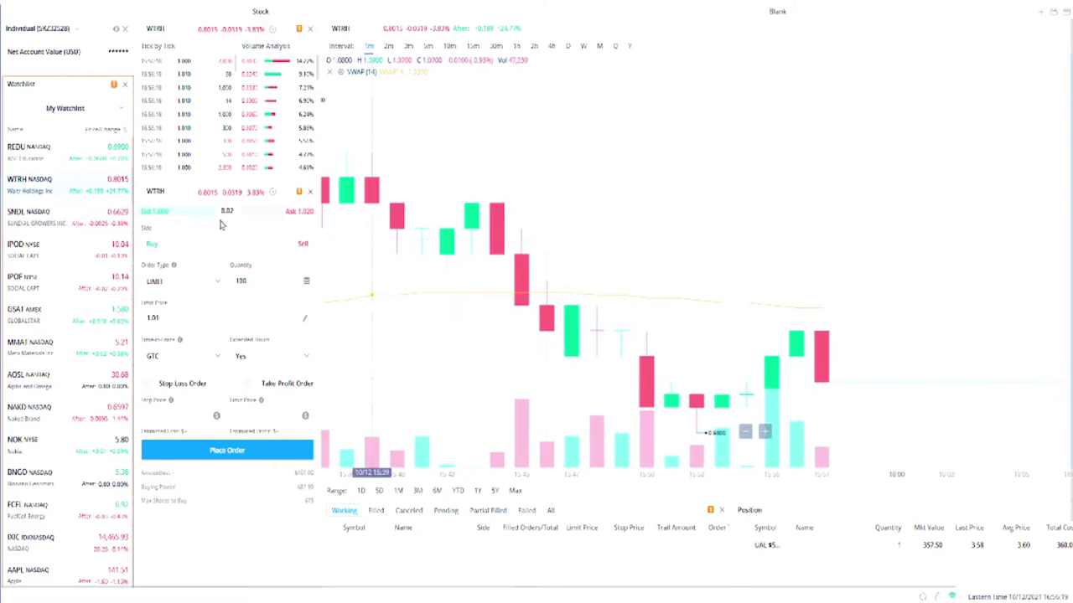
scroll(697, 216, "down", 3)
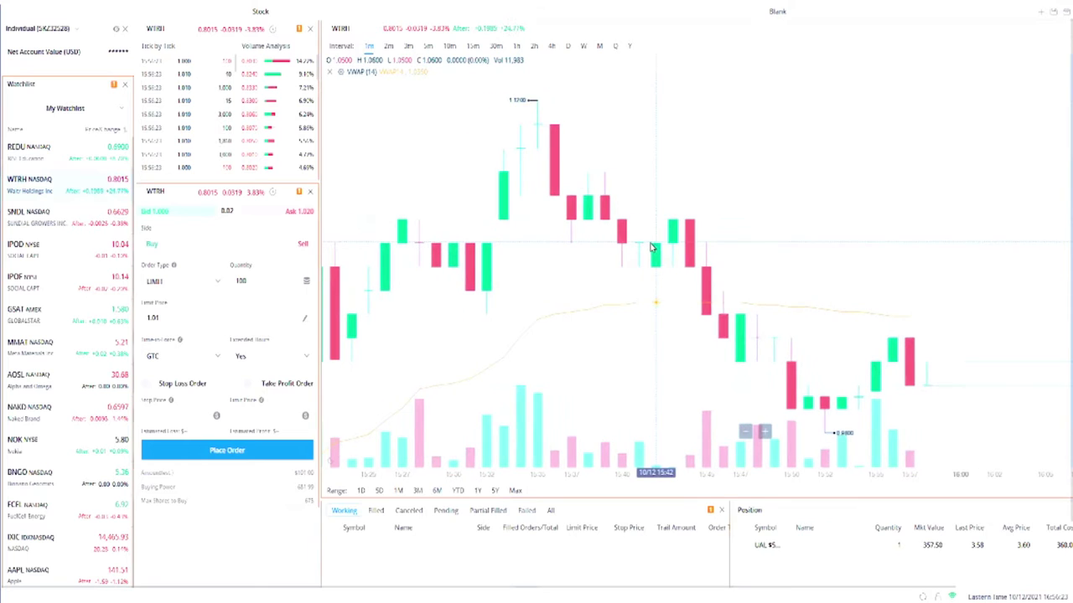
scroll(624, 246, "down", 2)
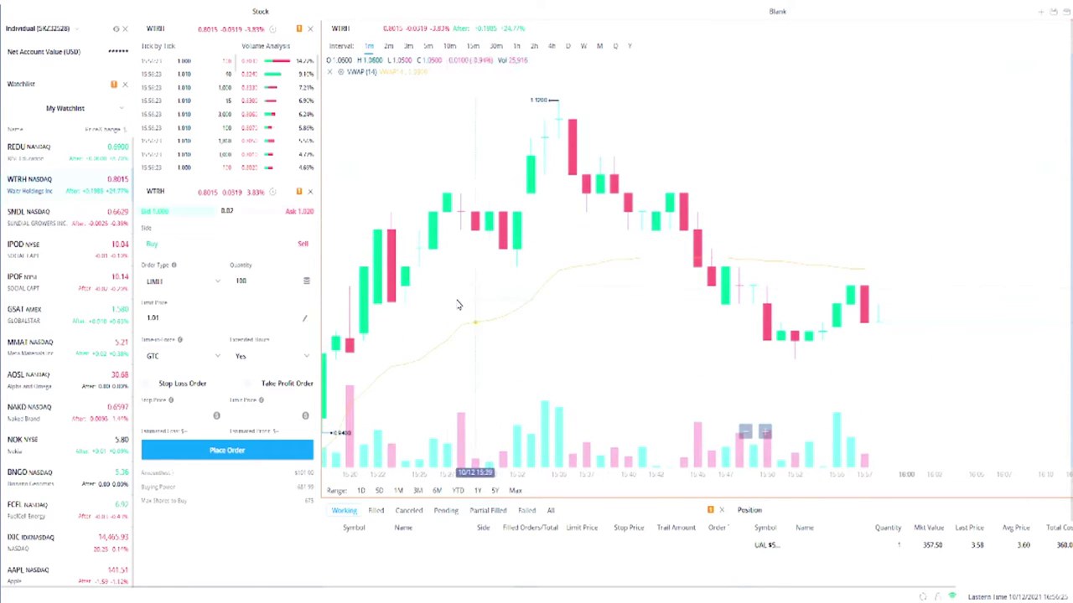
scroll(478, 299, "down", 3)
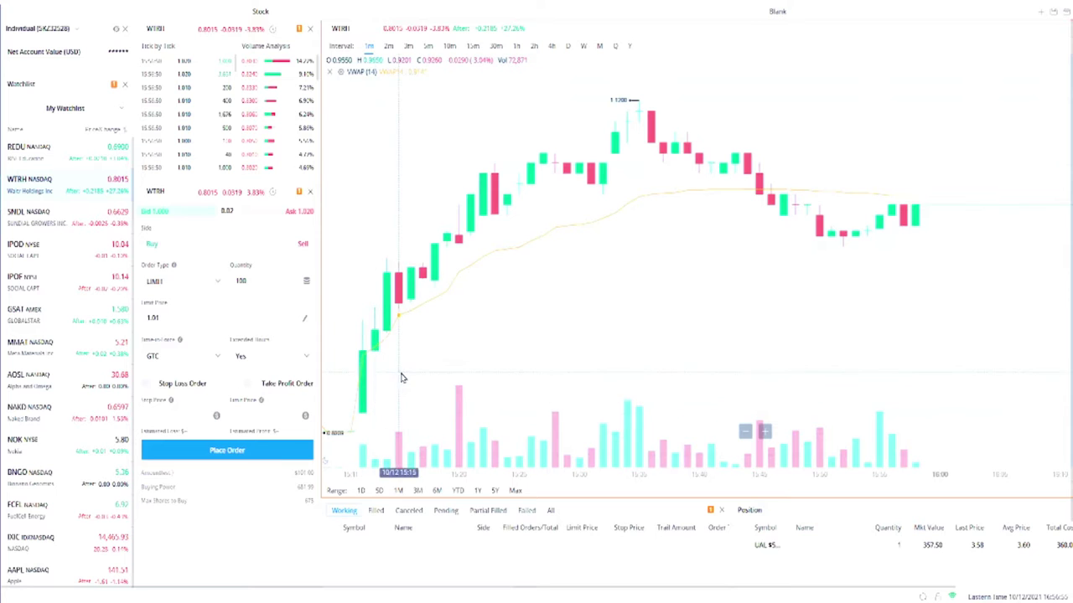
scroll(377, 419, "left", 3)
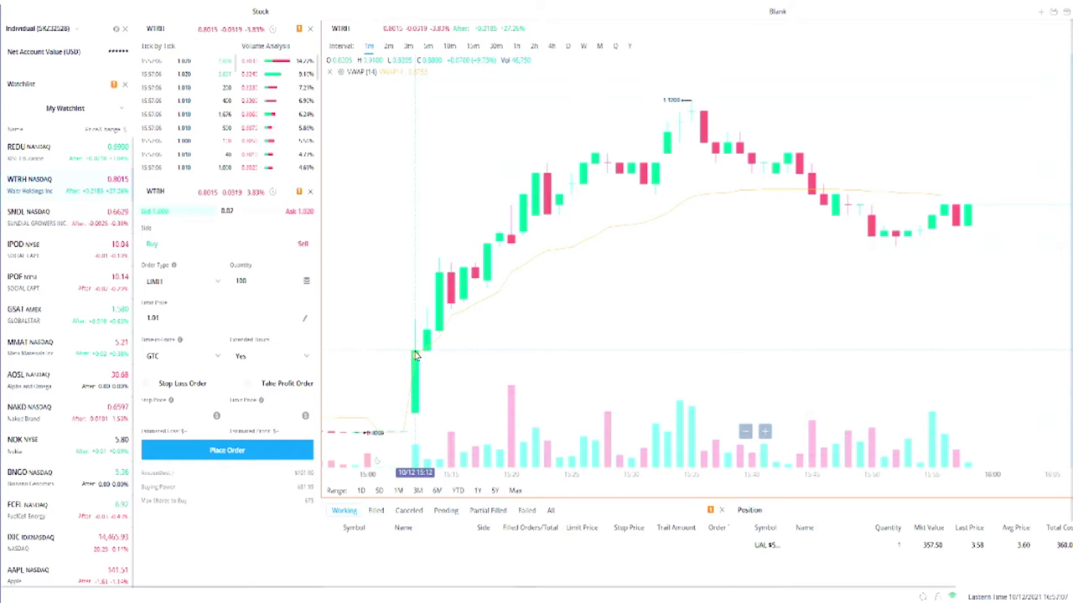
scroll(415, 356, "up", 1)
scroll(474, 359, "up", 1)
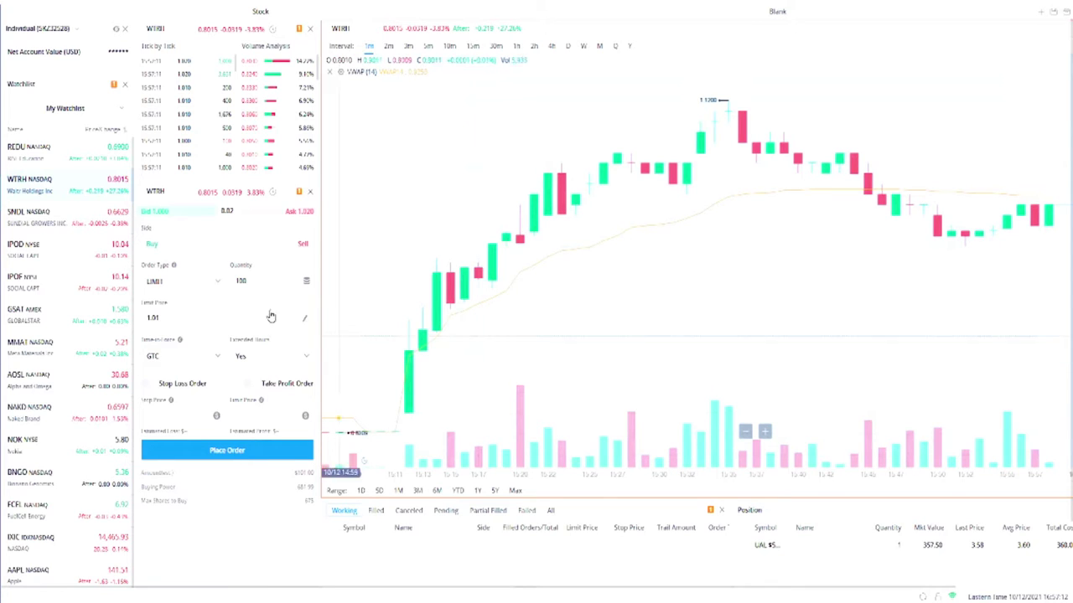
Keep the order type as LIMIT and change the WTRH quantity from 100 to 50 shares
left_click(215, 285)
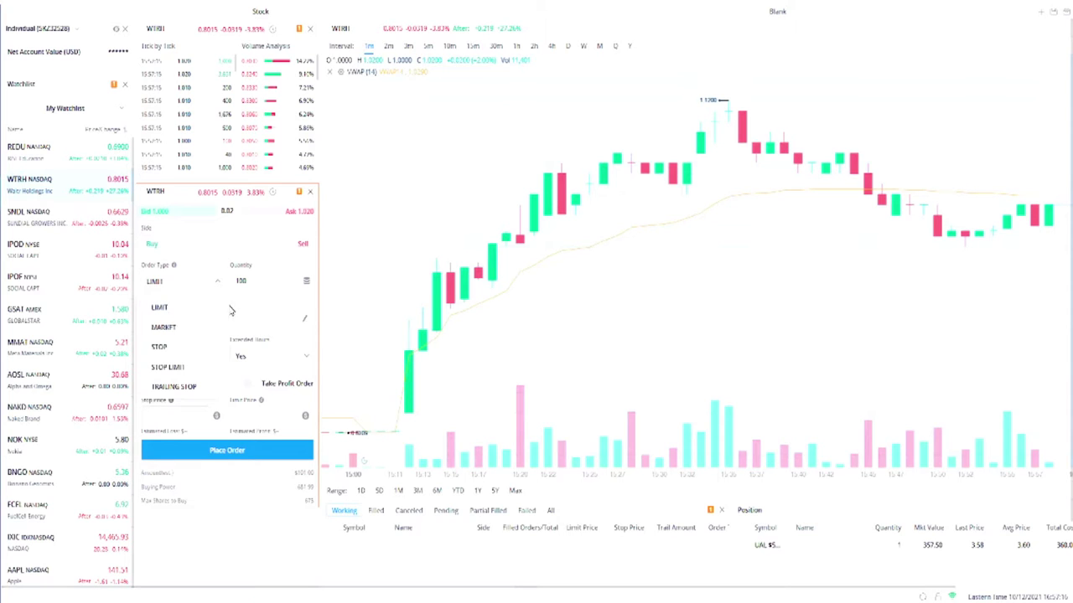
left_click(248, 307)
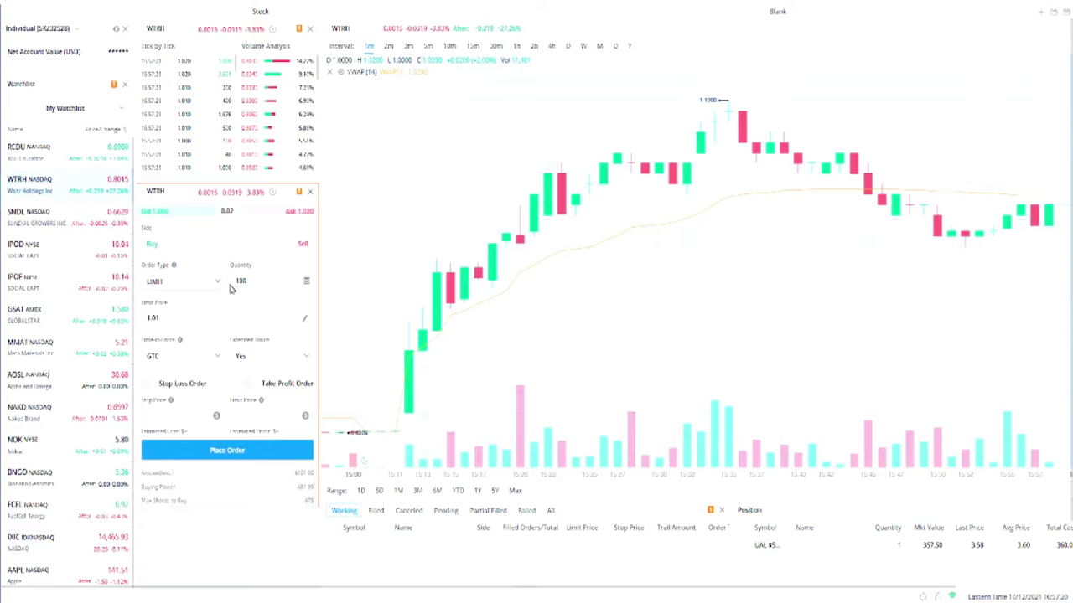
scroll(577, 309, "right", 5)
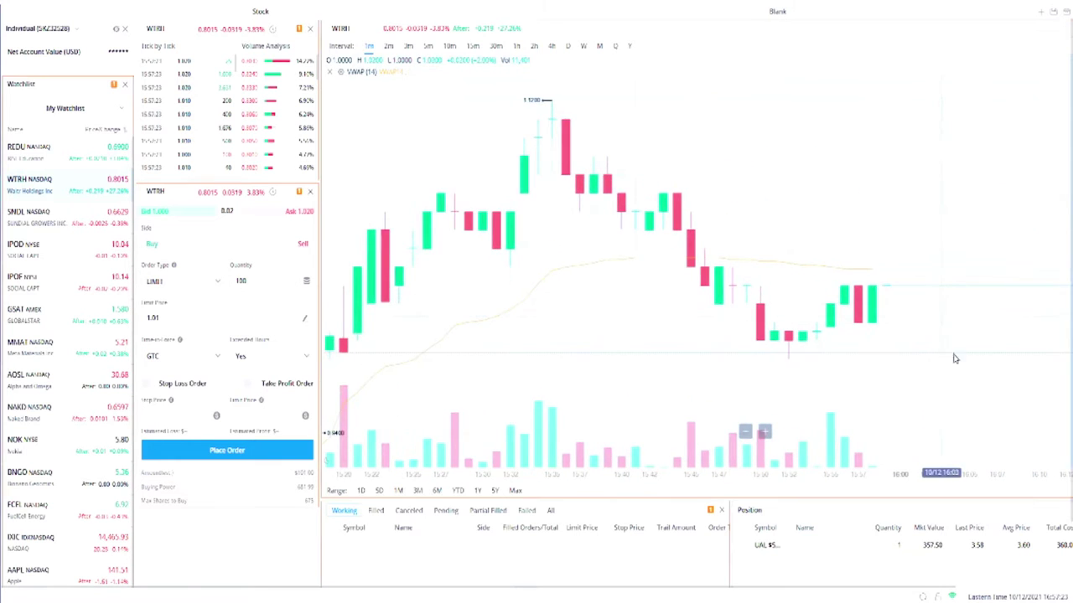
scroll(923, 355, "down", 5)
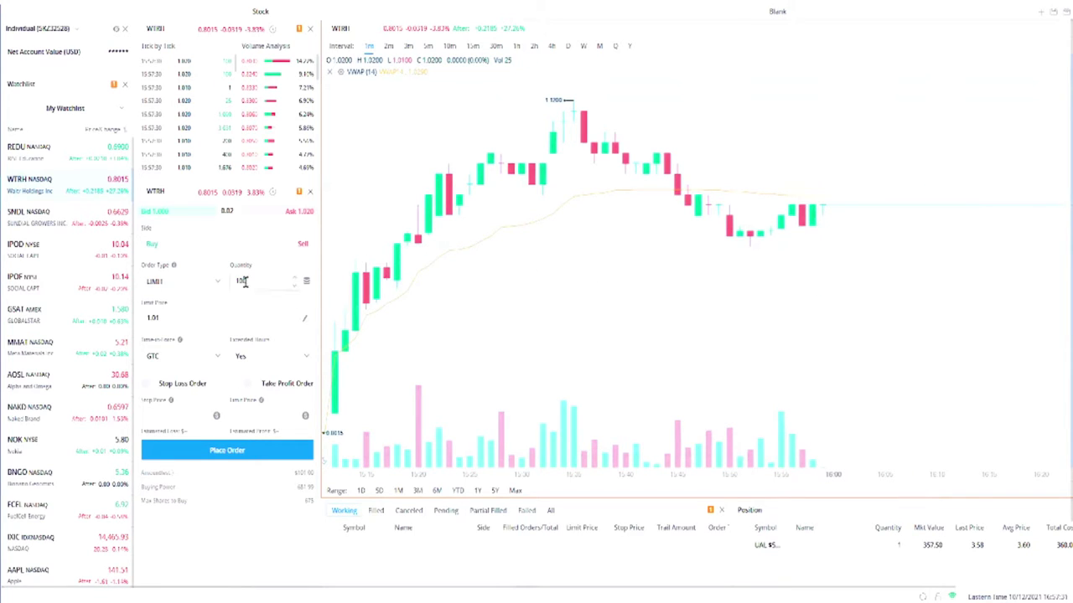
left_click(258, 282)
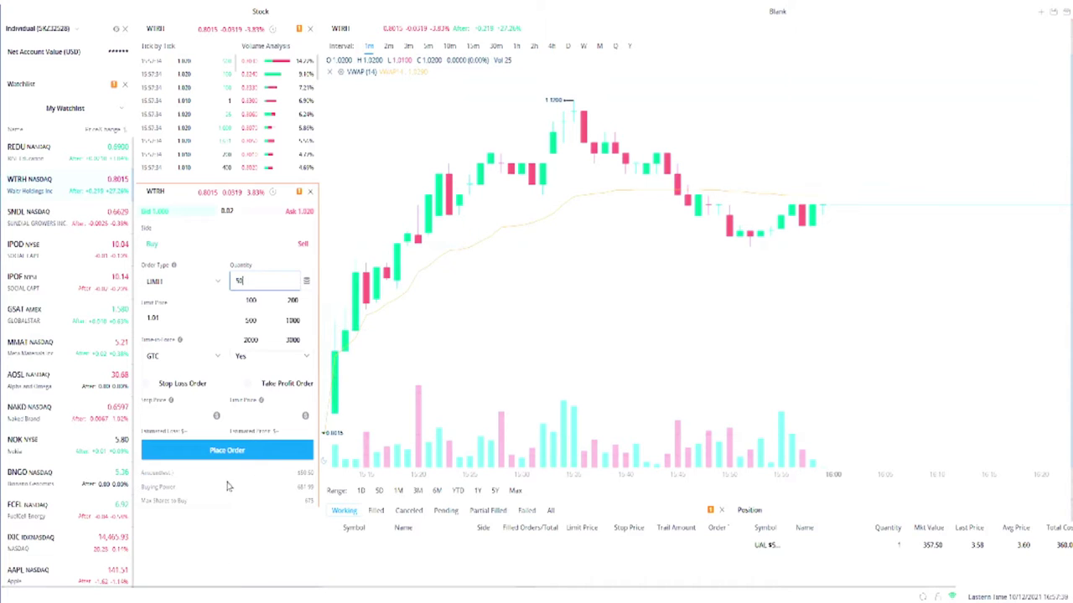
left_click(259, 566)
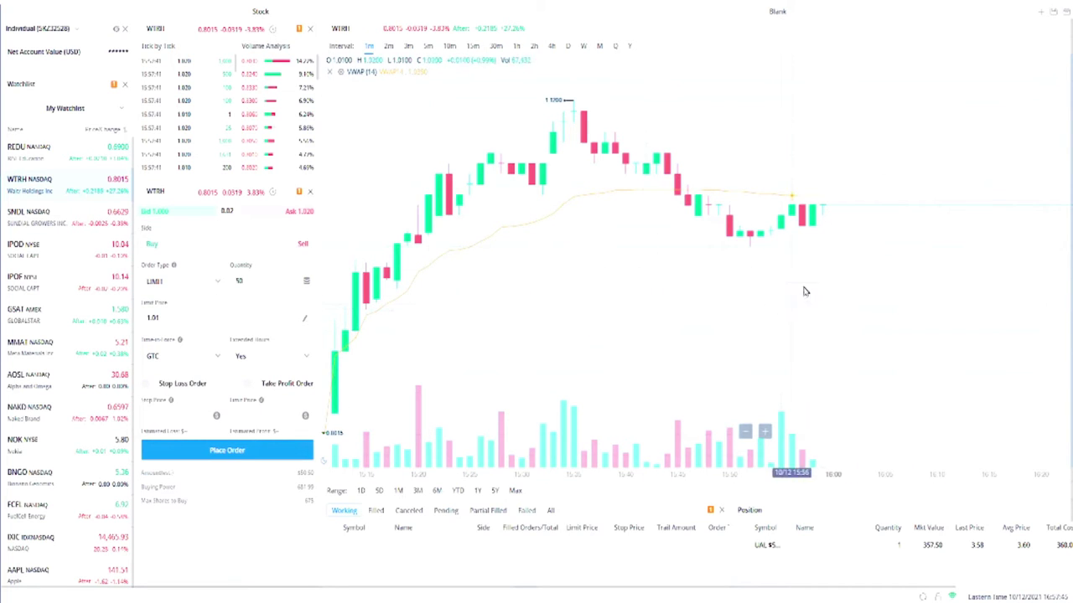
Hide the watchlist to show the full chart, keeping time-in-force GTC and extended hours Yes
left_click_drag(359, 592, 607, 598)
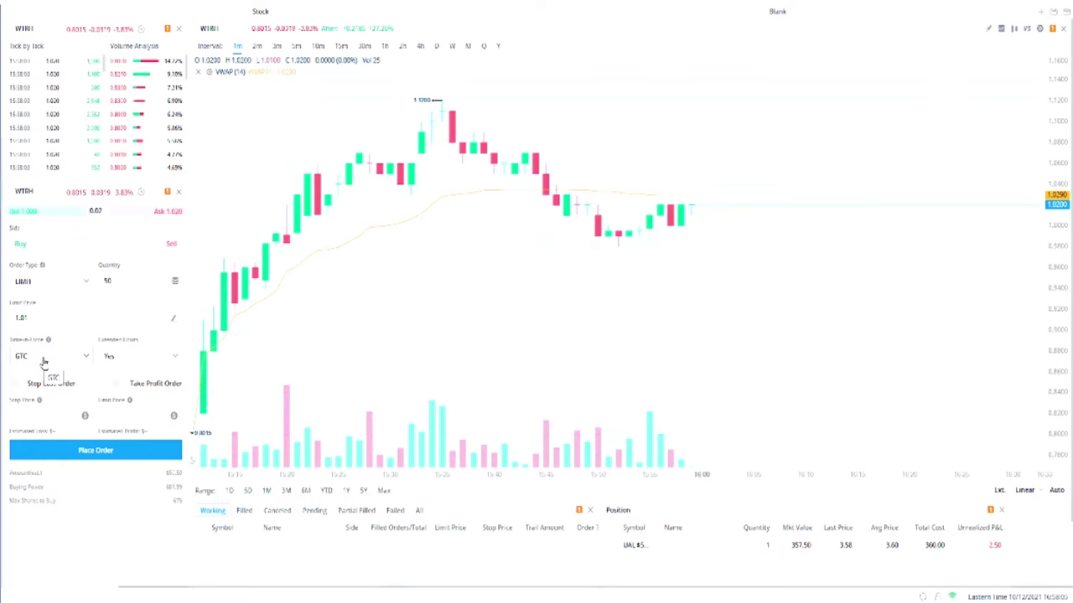
left_click(83, 358)
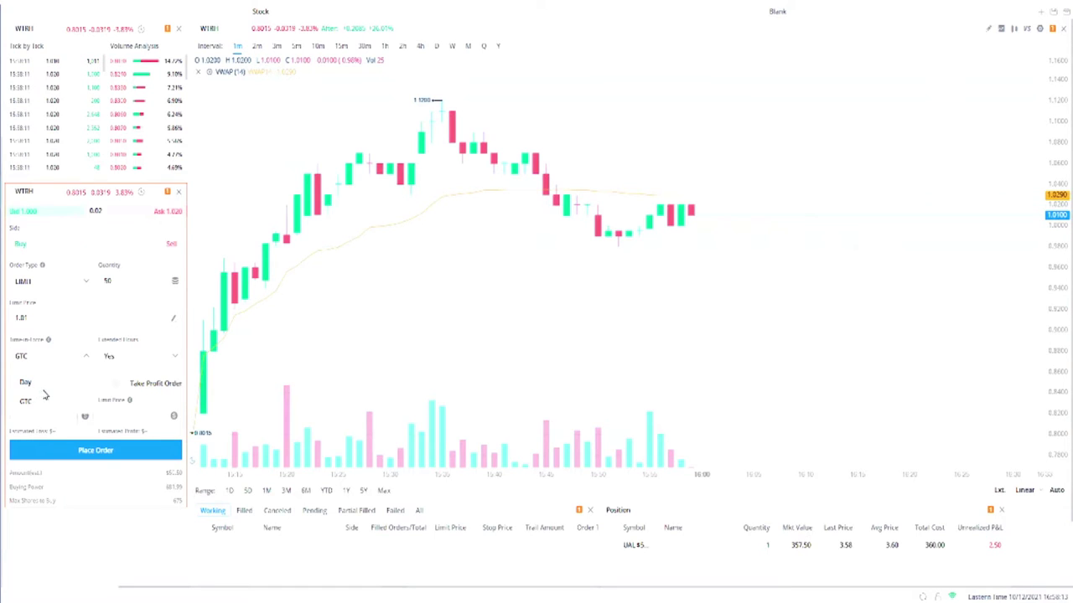
left_click(71, 340)
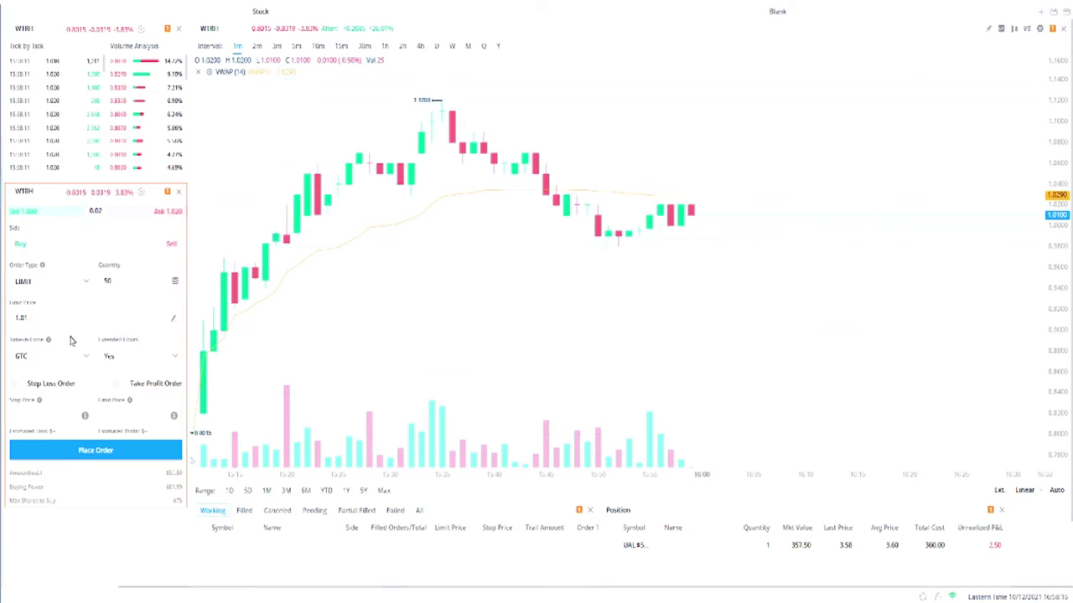
left_click(139, 356)
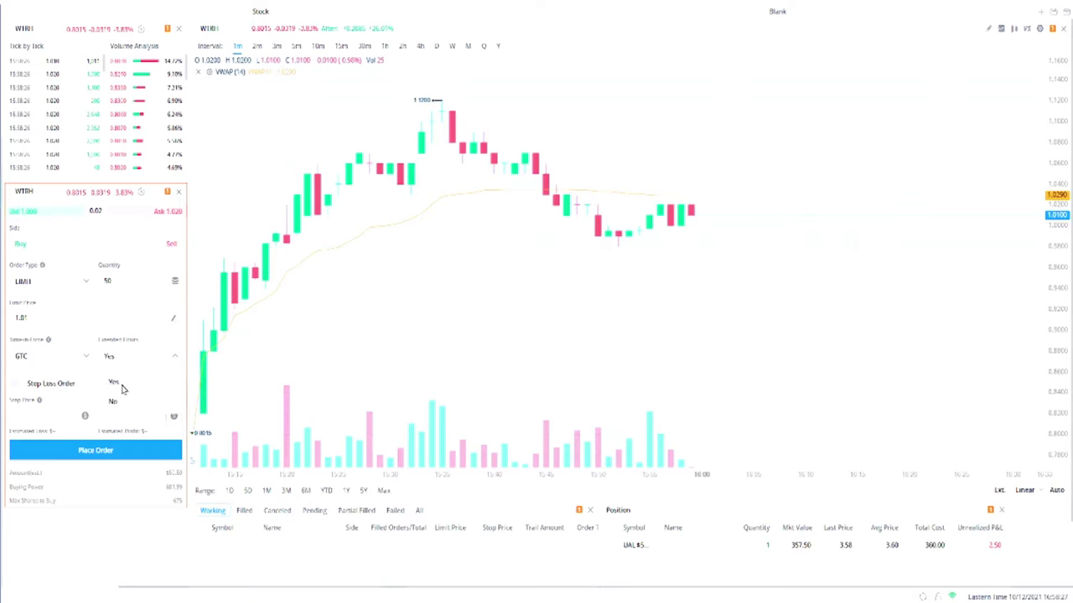
left_click(145, 344)
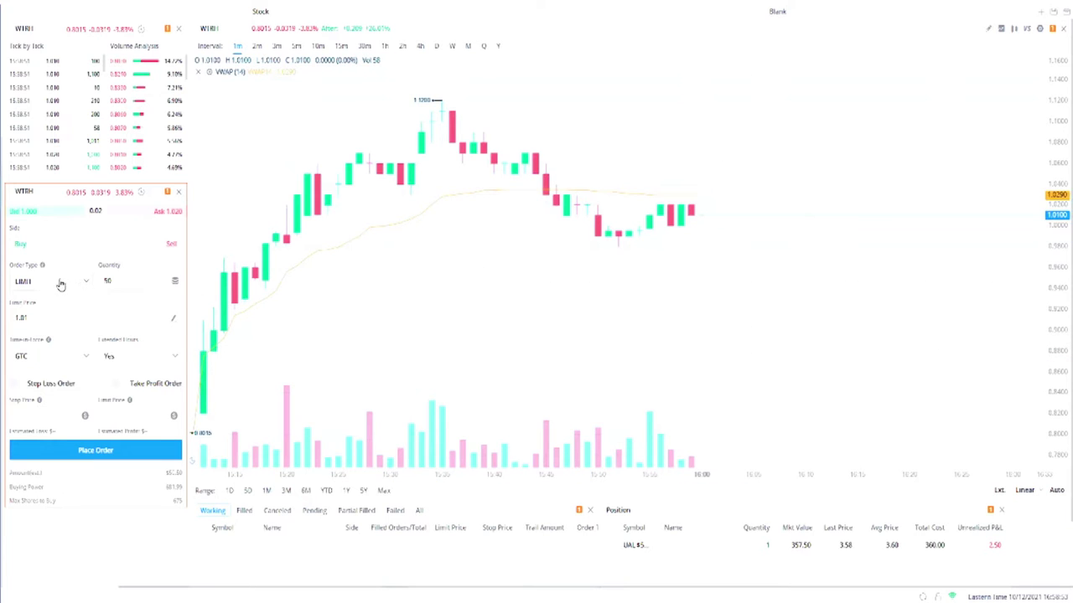
Choose Buy and place the 50-share WTRH limit order at 1.01
left_click(84, 453)
left_click(38, 248)
left_click(93, 452)
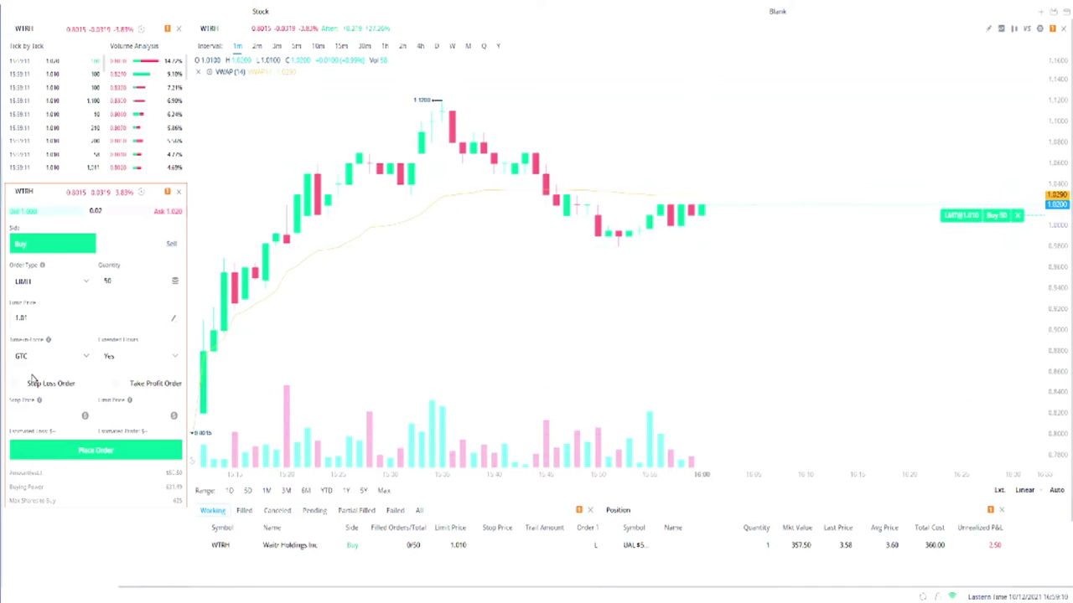
Preview the Stop Loss and Take Profit options, then turn both off again
left_click(21, 384)
left_click(122, 384)
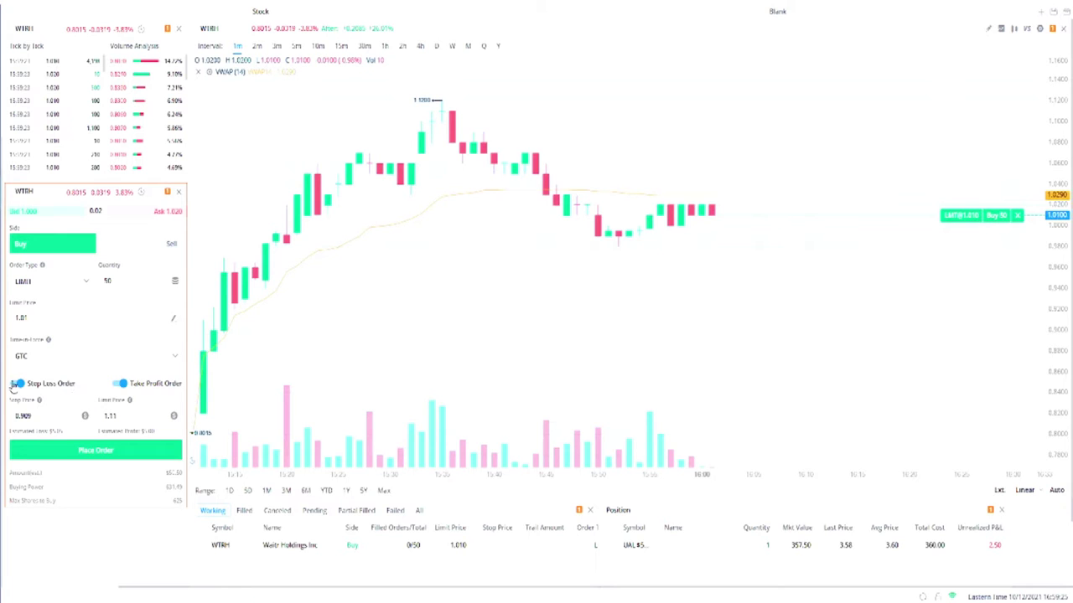
left_click(15, 385)
left_click(120, 384)
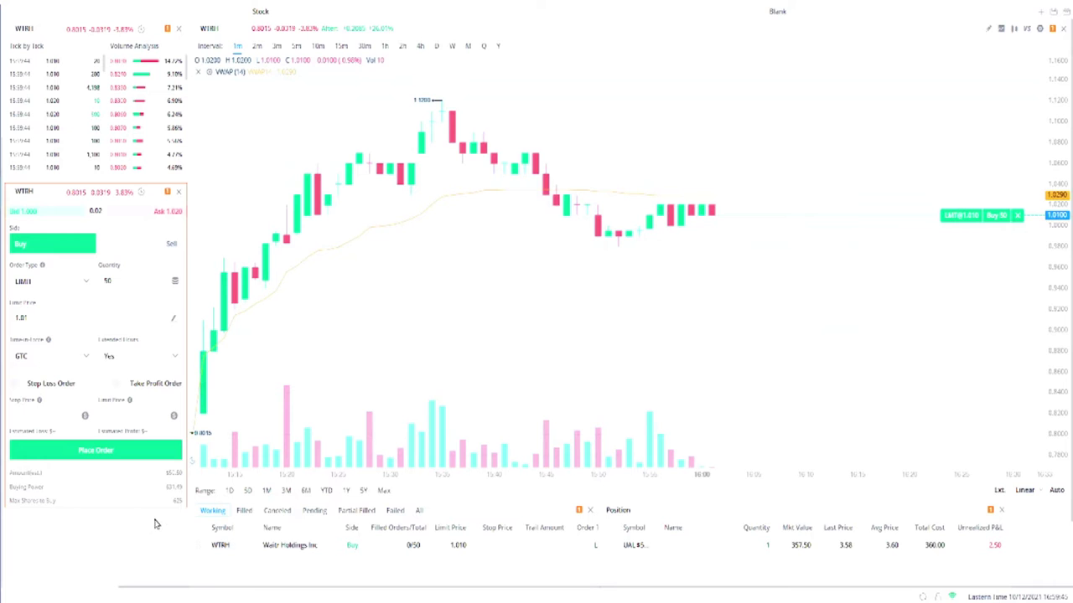
Drag the 50-share buy order line on the chart from 1.010 up to 1.020
scroll(850, 378, "up", 2)
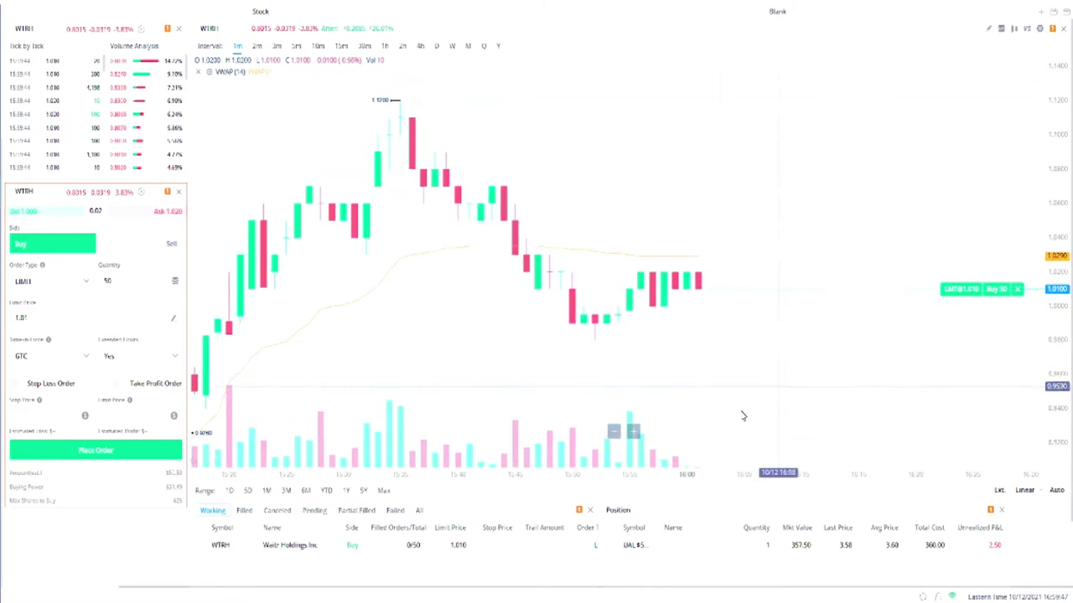
scroll(833, 366, "up", 2)
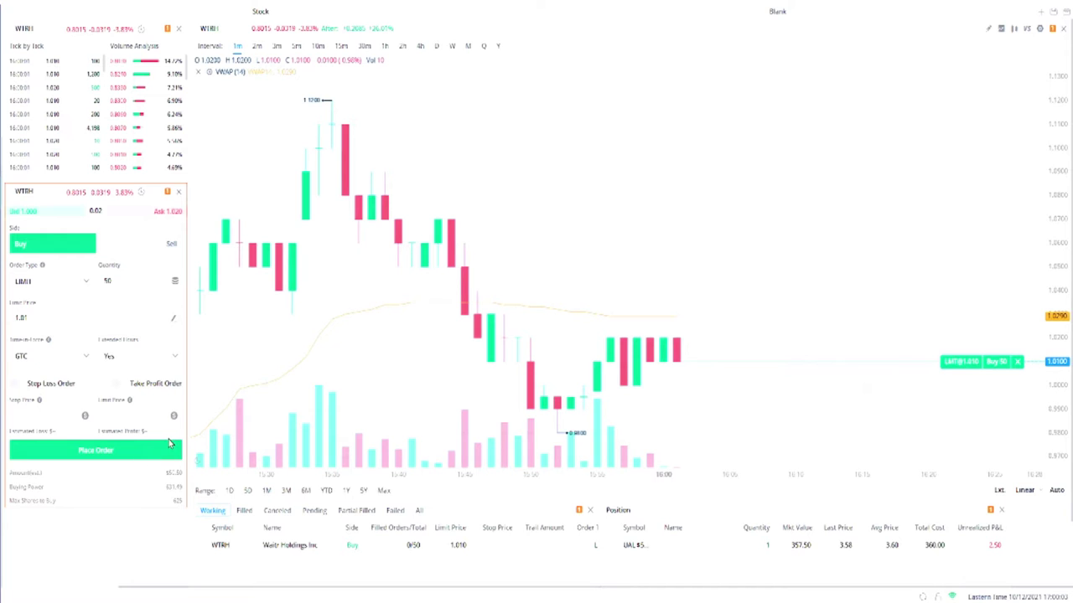
scroll(886, 319, "down", 1)
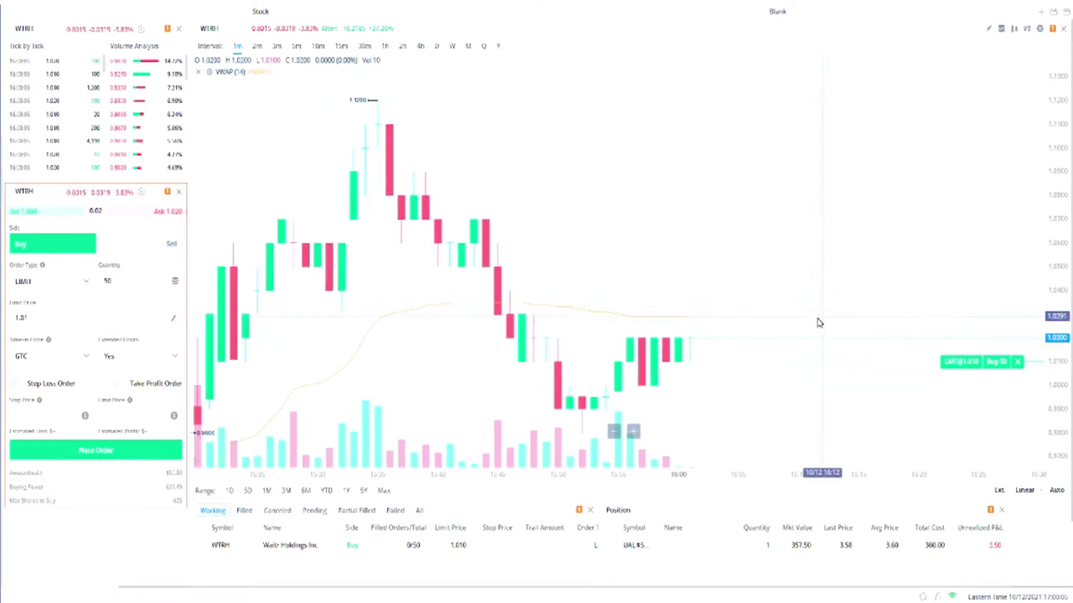
scroll(962, 395, "down", 3)
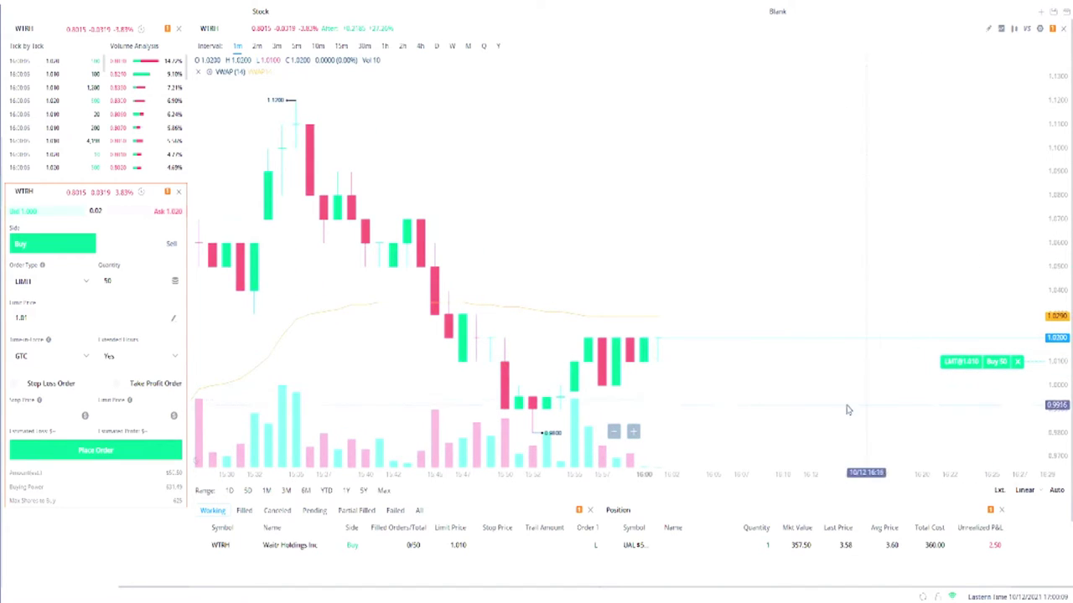
left_click_drag(997, 362, 985, 339)
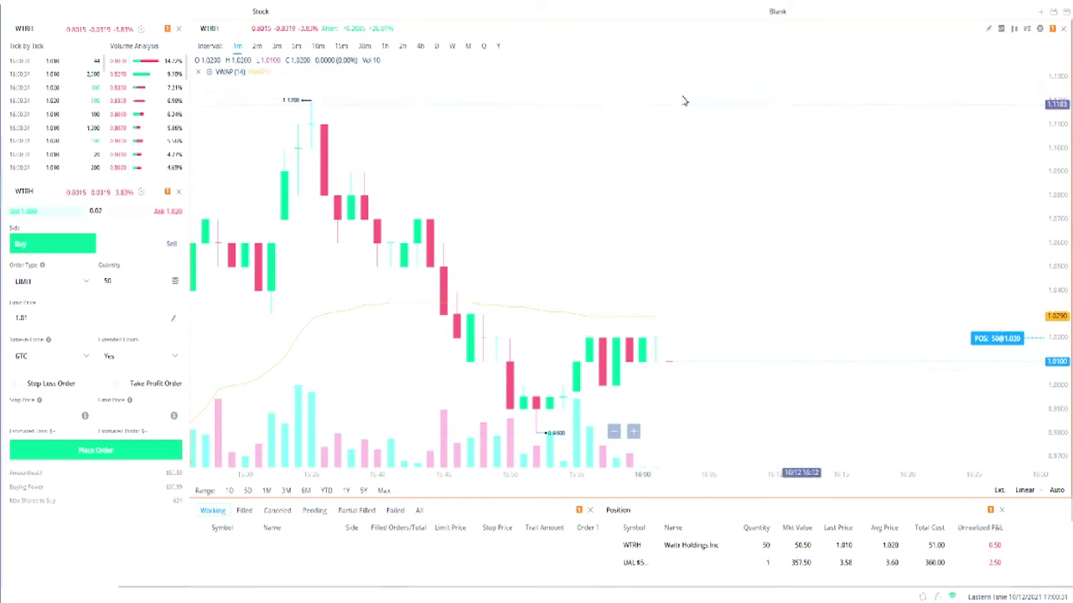
Start a new WTRH sell order from the chart with a quantity of 50 shares
right_click(642, 84)
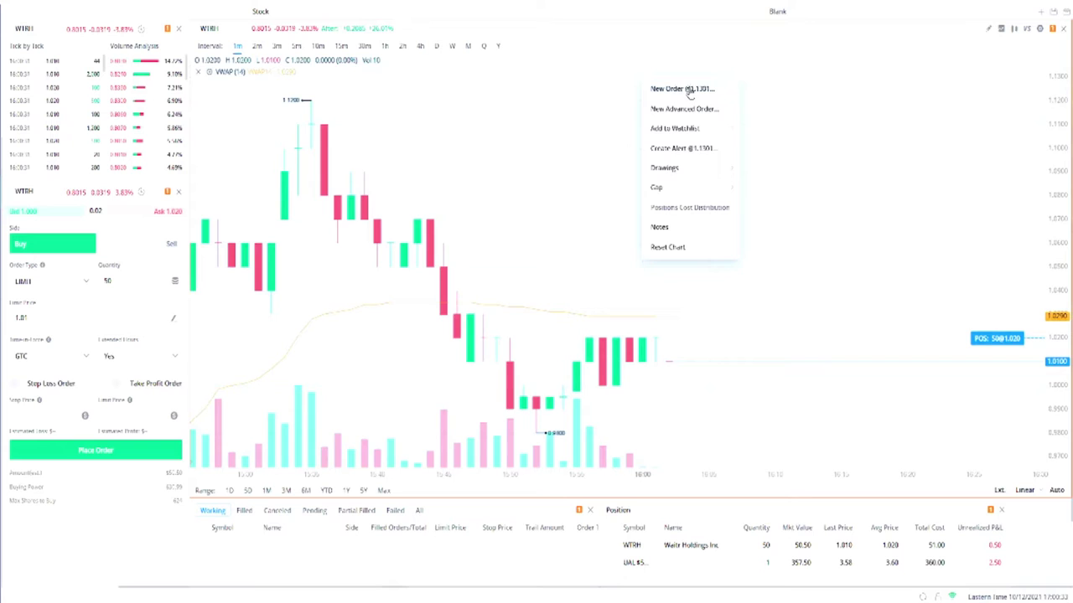
left_click(683, 89)
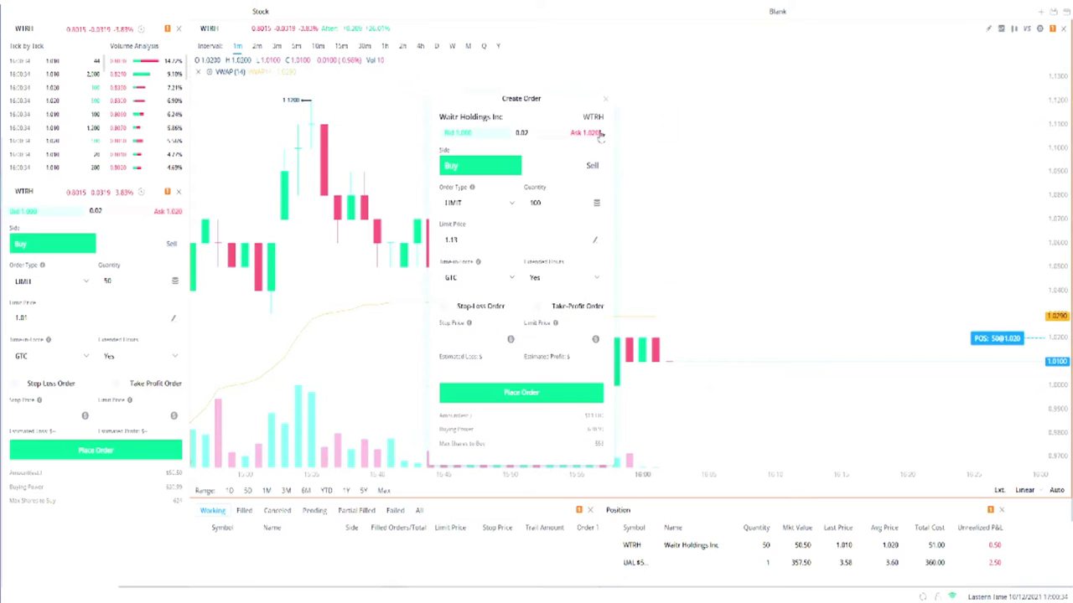
left_click(555, 171)
left_click(553, 206)
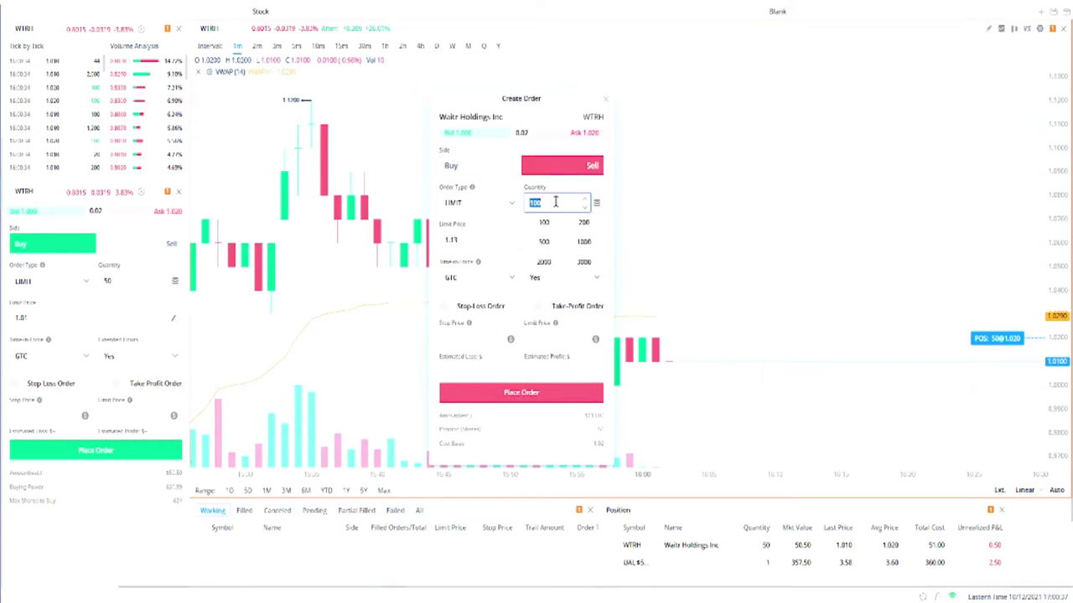
type("50")
left_click(520, 362)
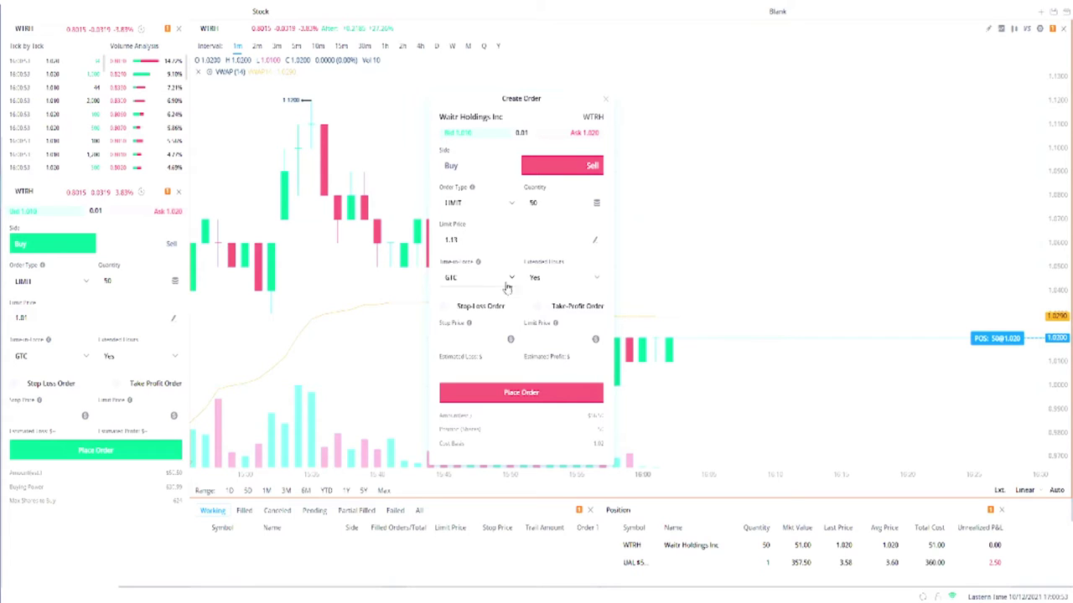
Switch time-in-force to Day, then set it back to GTC
left_click(479, 279)
left_click(473, 305)
mouse_move(468, 326)
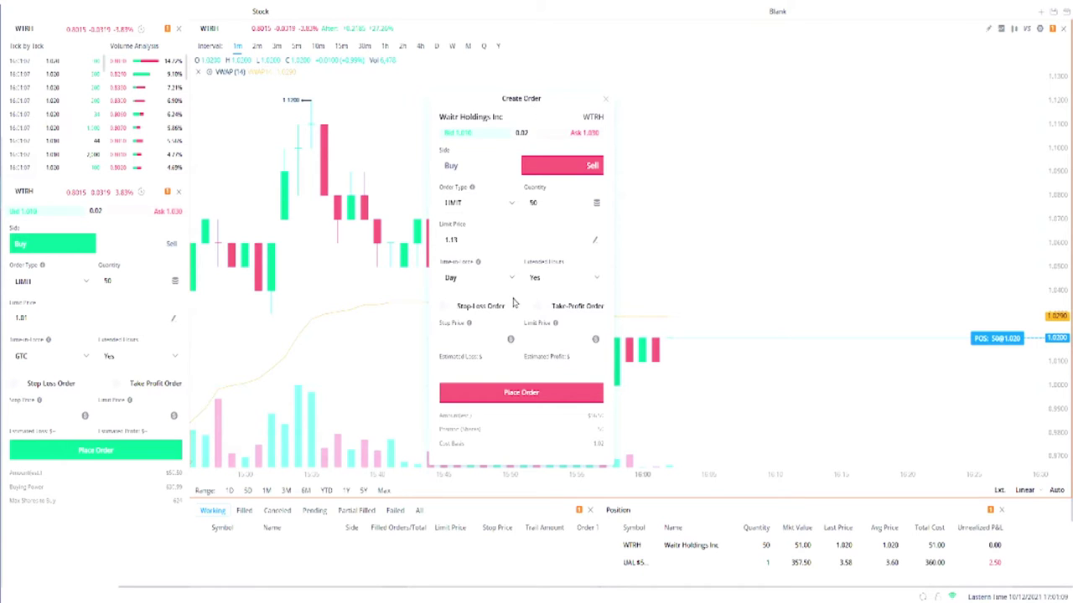
left_click(485, 280)
left_click(467, 325)
Set the limit price to 1.5 and place the sell order, continuing past the price warning
left_click(488, 240)
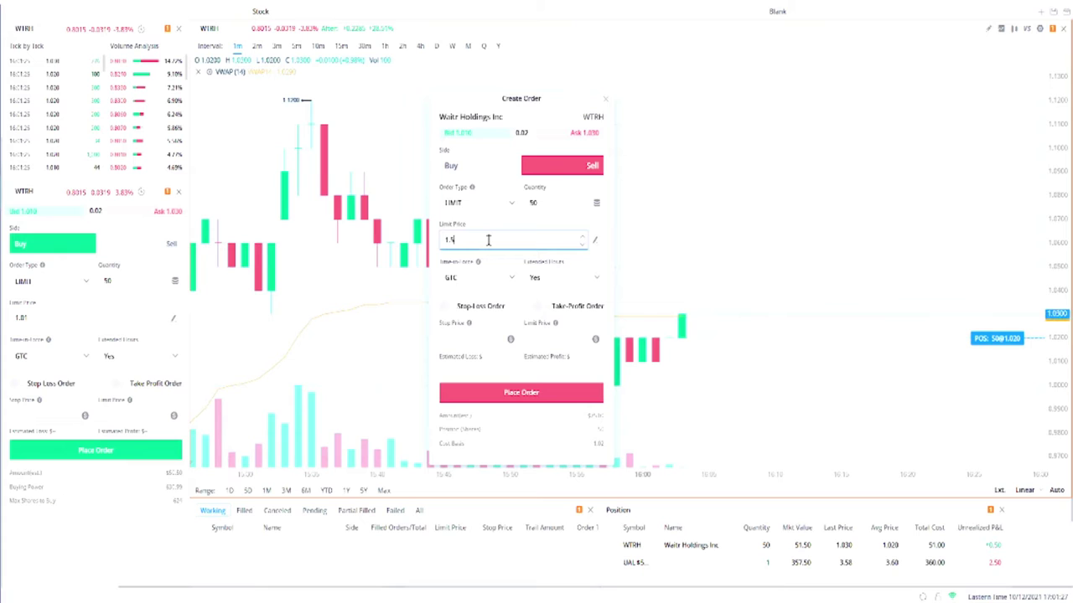
type("1.5")
left_click(511, 223)
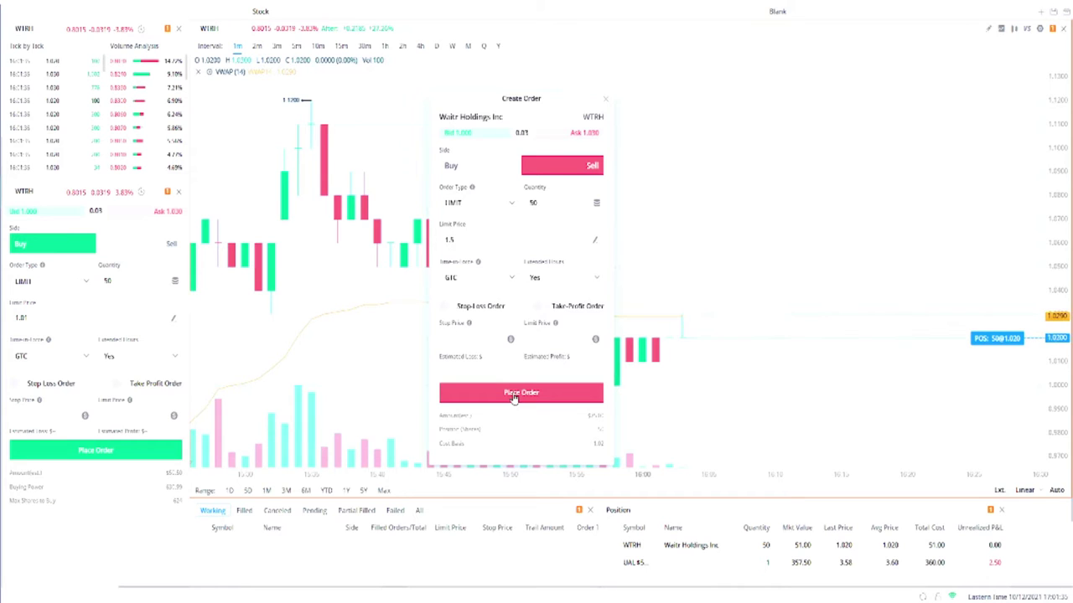
left_click(514, 399)
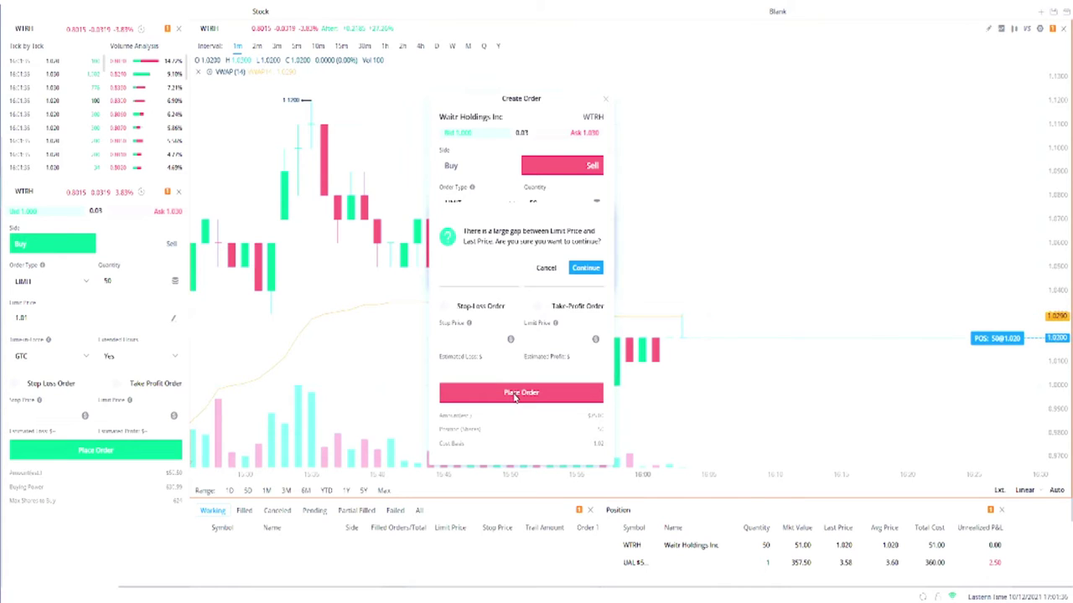
left_click(587, 268)
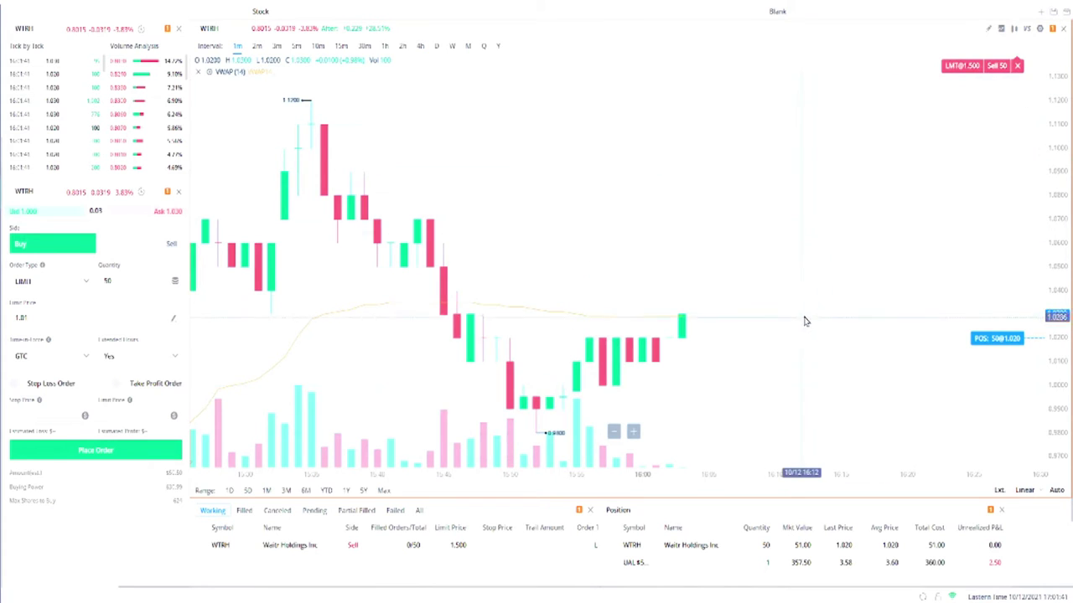
scroll(803, 315, "down", 2)
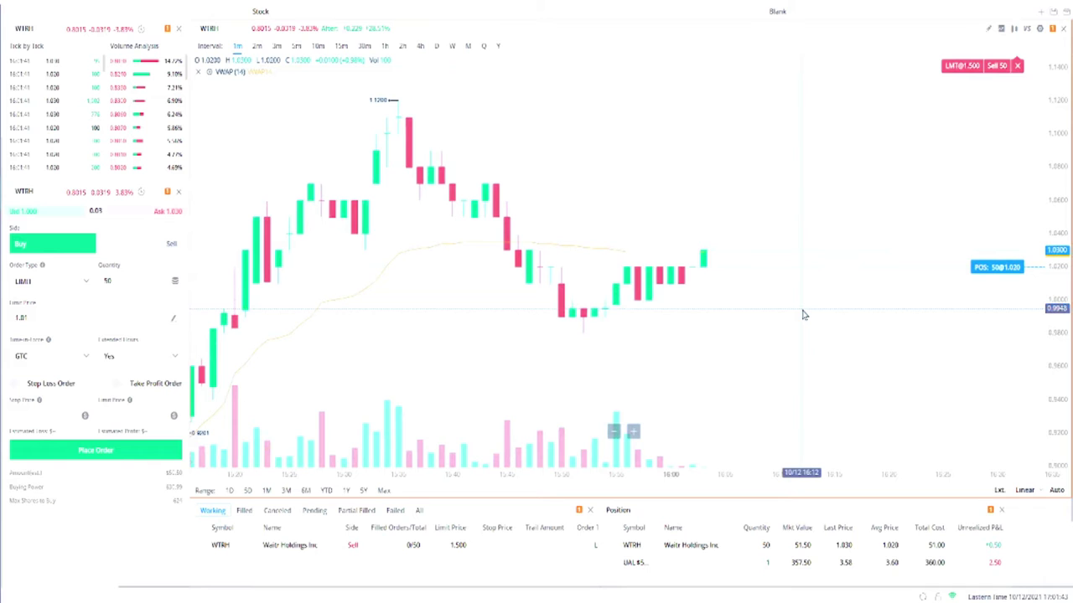
Drag the LMT Sell 50 order label on the chart from 1.500 down to 1.090
scroll(770, 293, "up", 2)
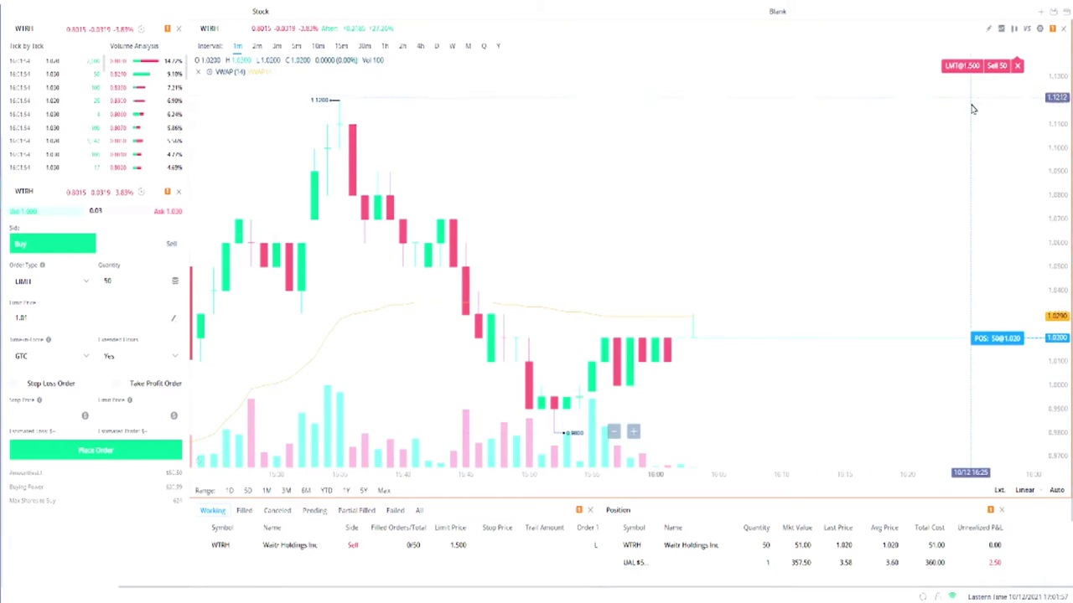
left_click_drag(976, 67, 903, 168)
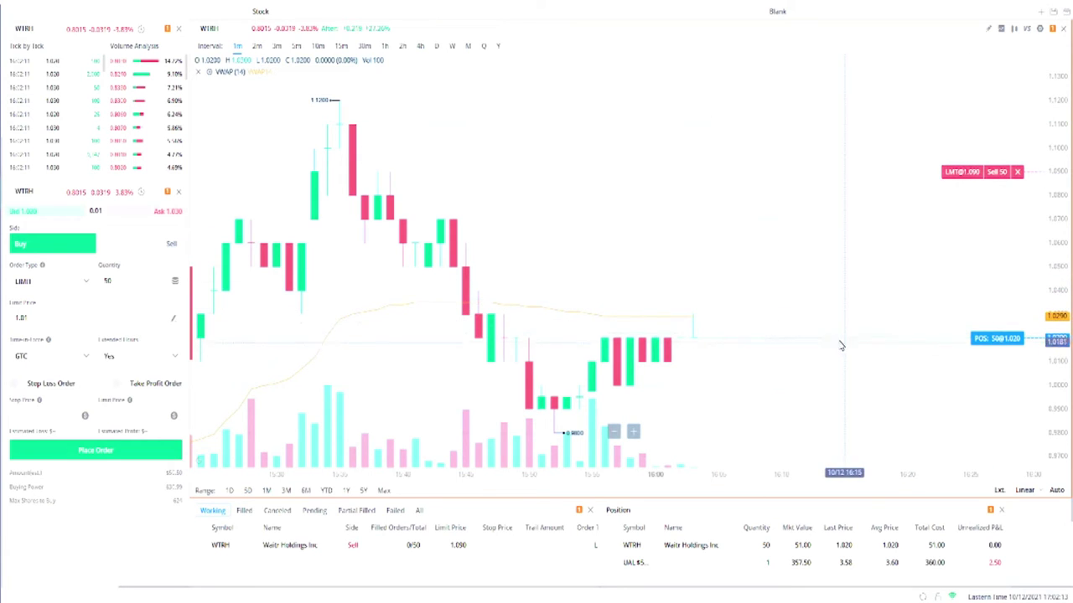
scroll(840, 347, "up", 1)
scroll(887, 185, "down", 1)
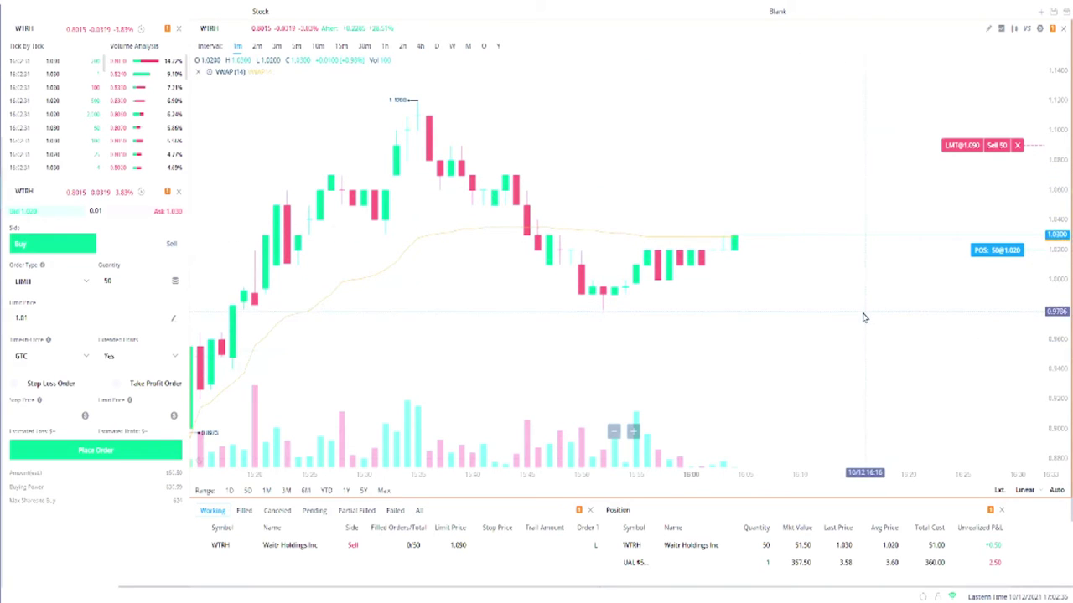
scroll(793, 268, "up", 1)
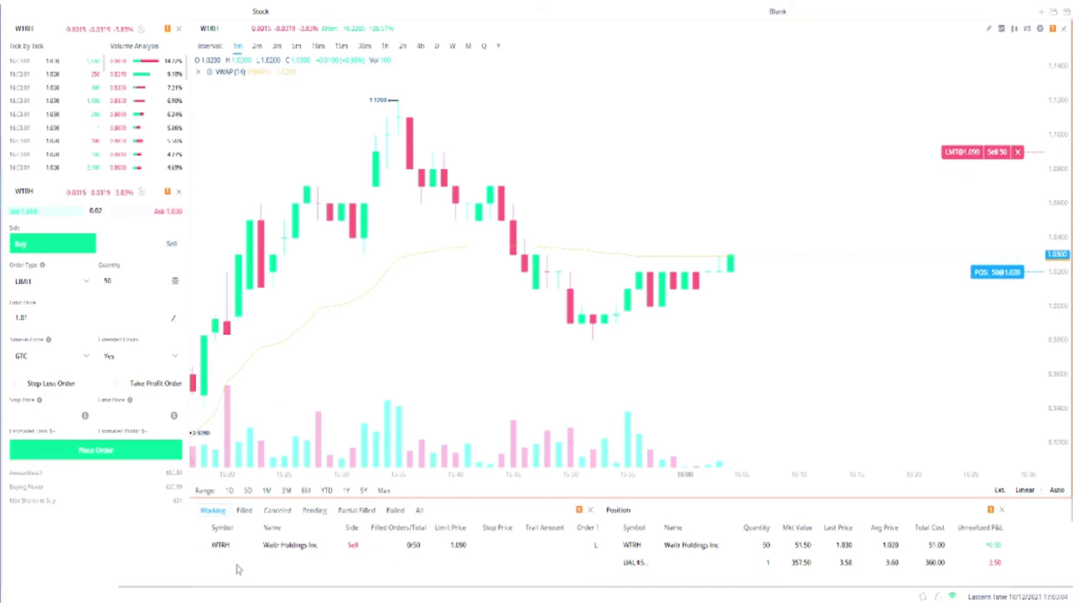
scroll(801, 344, "up", 2)
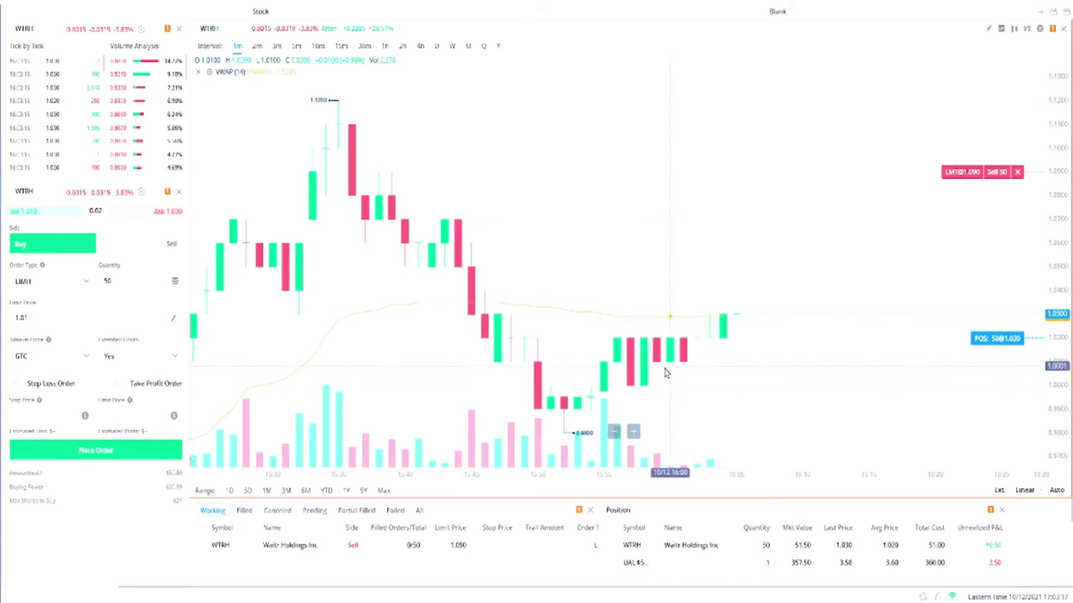
scroll(696, 352, "down", 2)
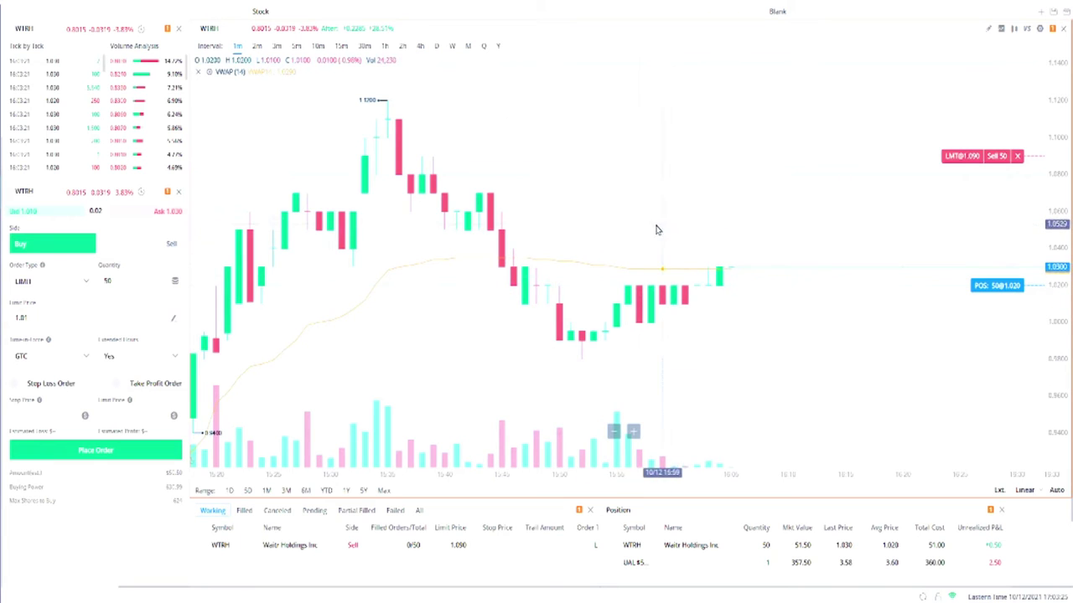
Modify the working 1.09 WTRH sell order, reducing its quantity from 50 to 15 shares
left_click(1018, 157)
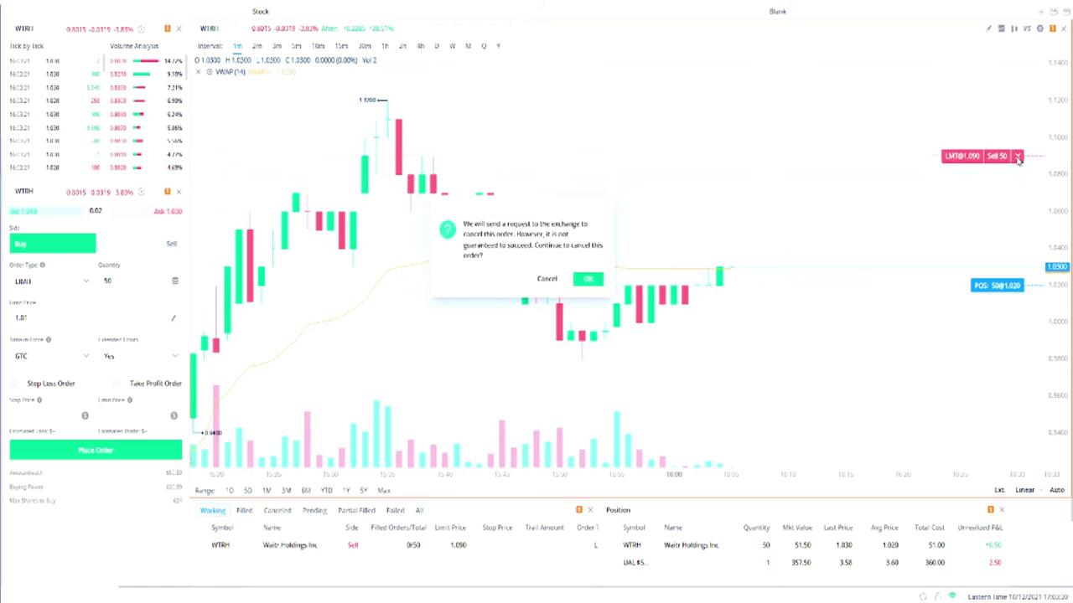
left_click(548, 280)
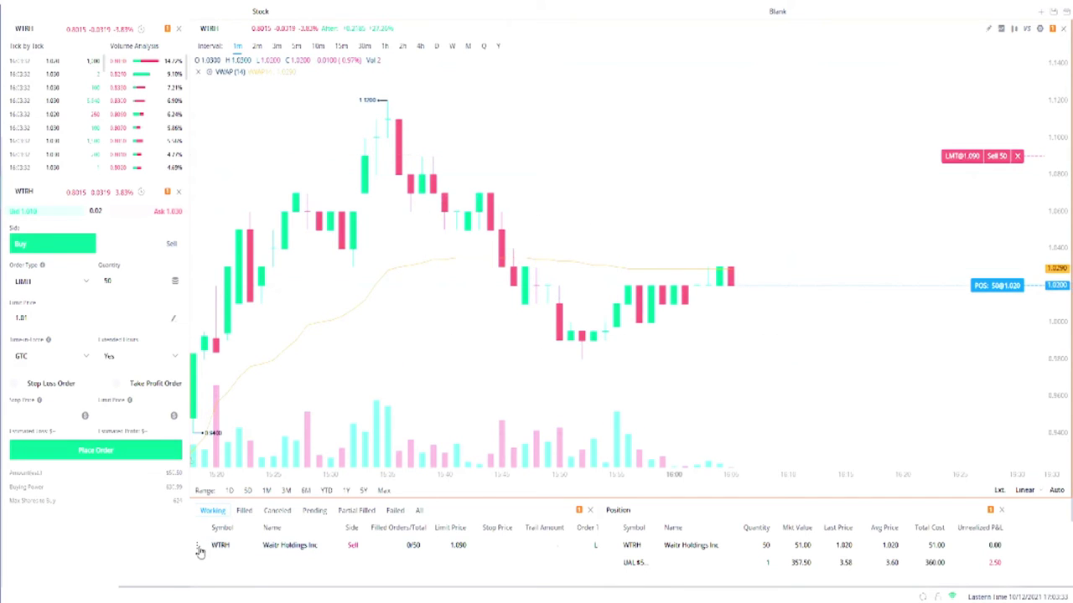
left_click(199, 549)
left_click(223, 467)
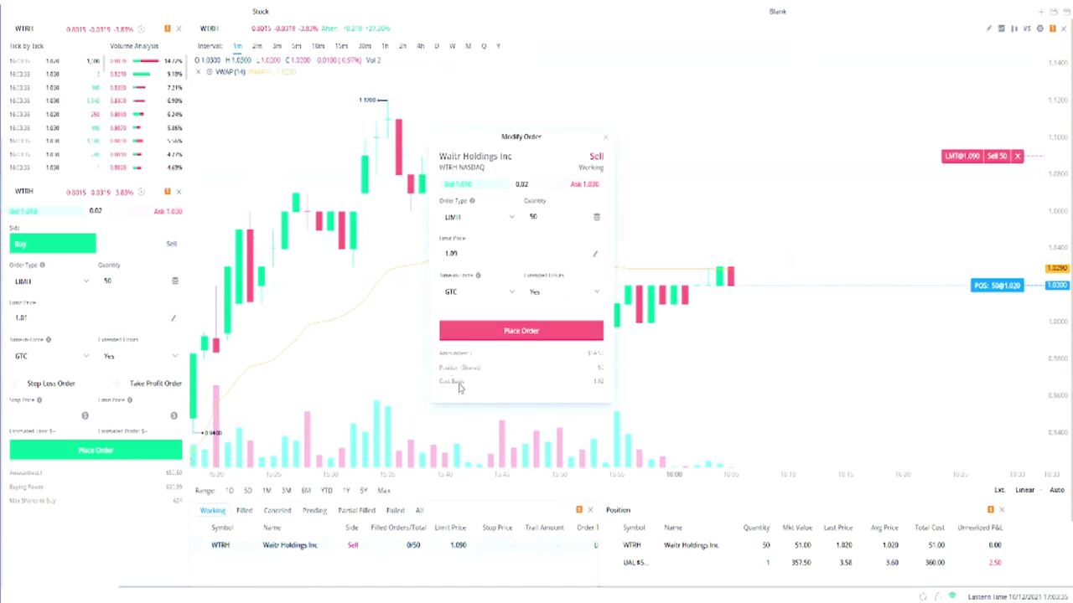
left_click(533, 219)
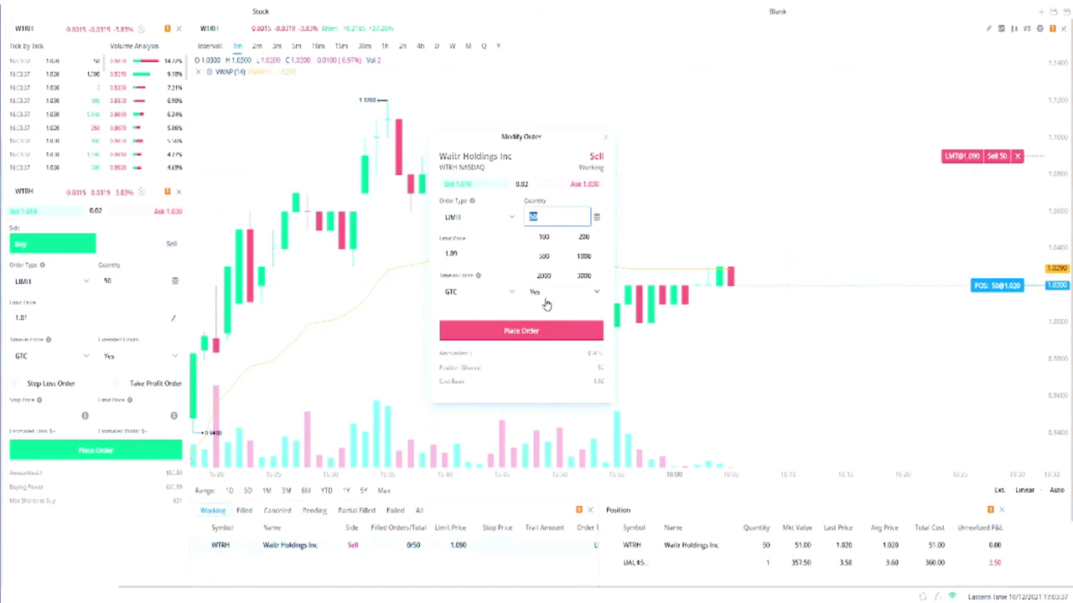
type("15")
left_click(512, 334)
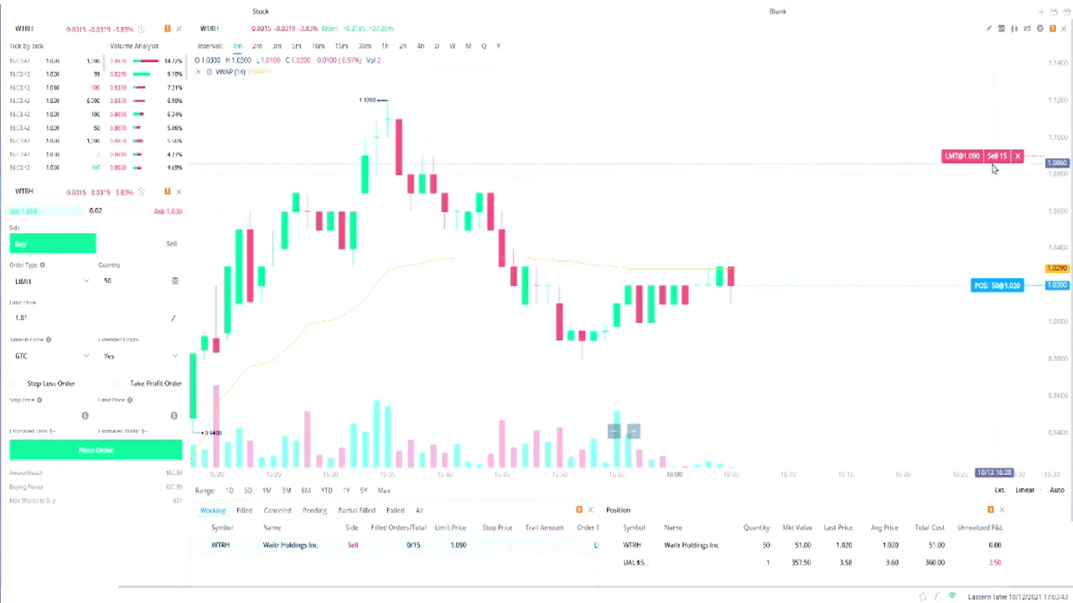
Place a second WTRH sell limit order from the chart for 15 shares at 1.12
right_click(868, 112)
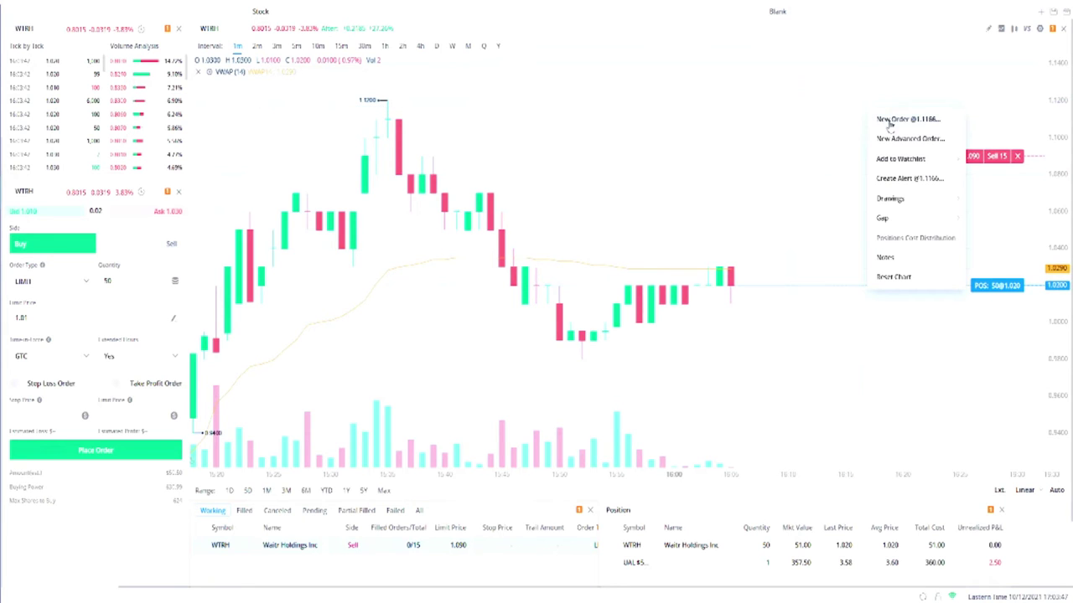
left_click(889, 124)
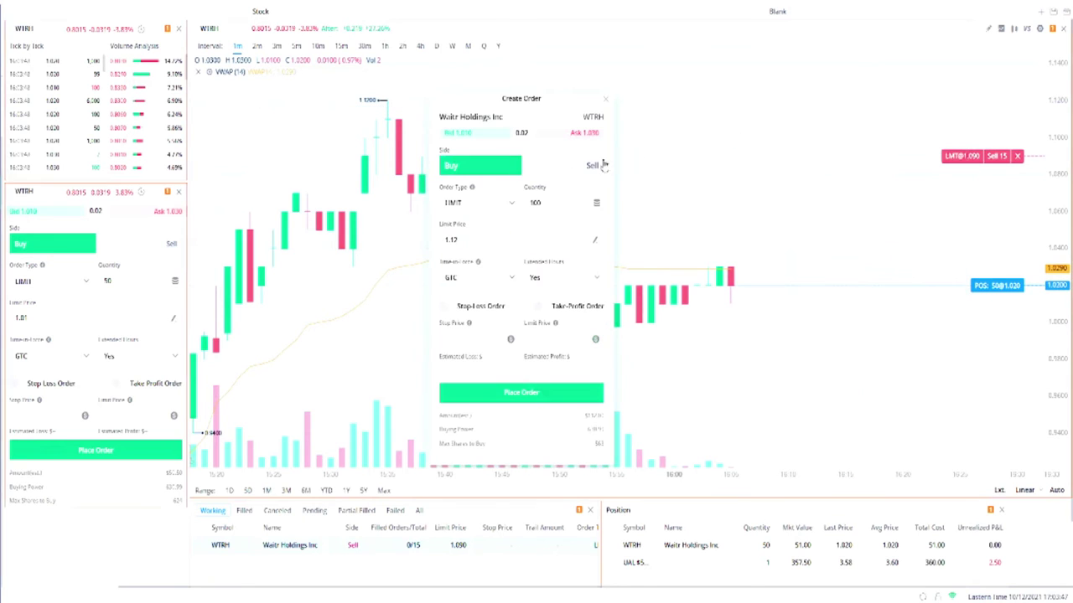
left_click(556, 167)
left_click(547, 202)
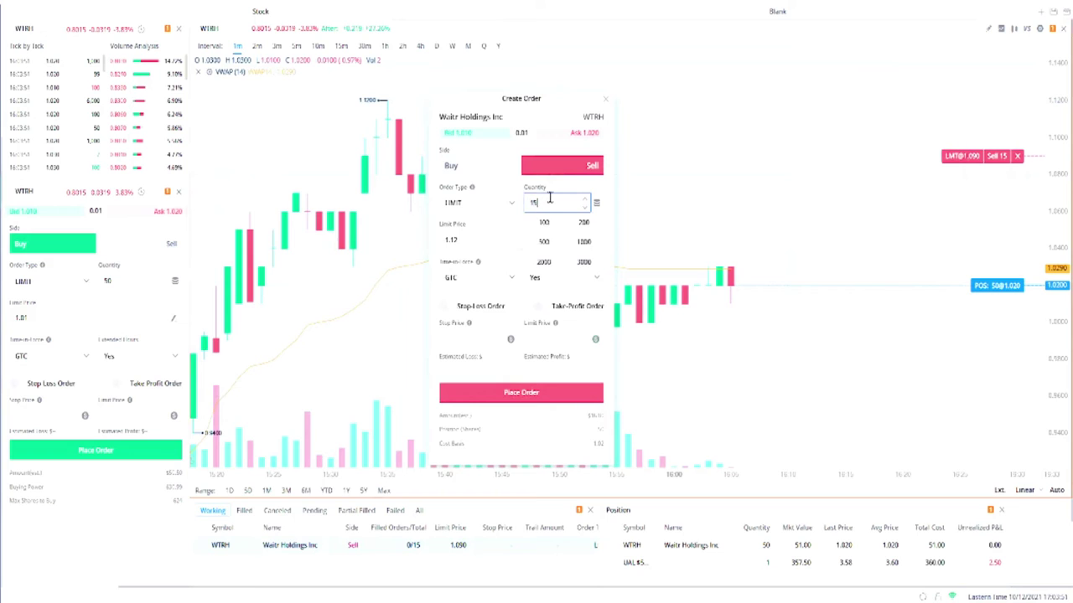
left_click(518, 235)
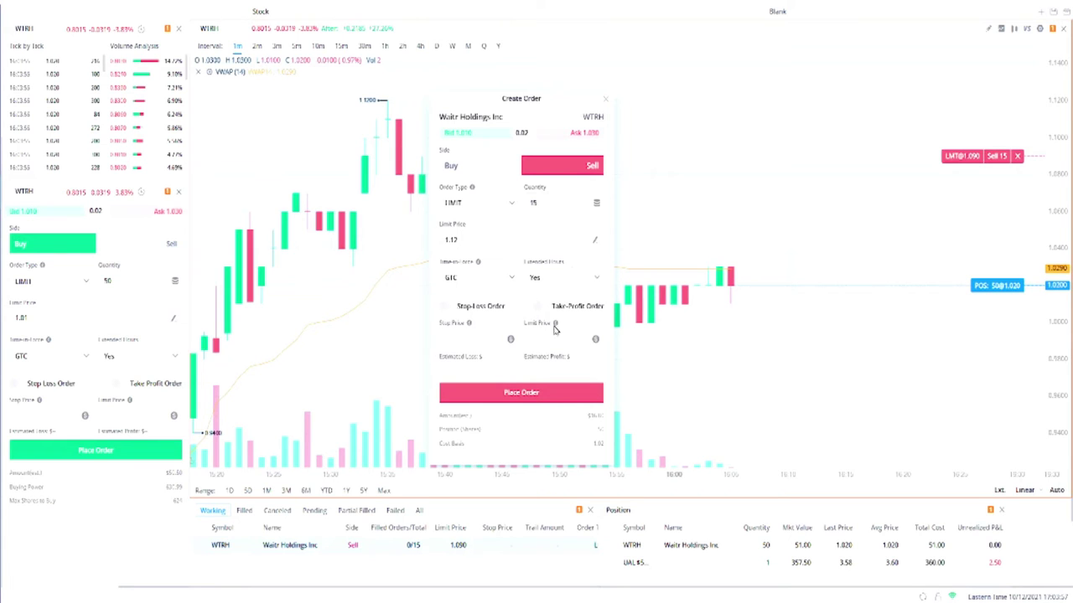
left_click(507, 396)
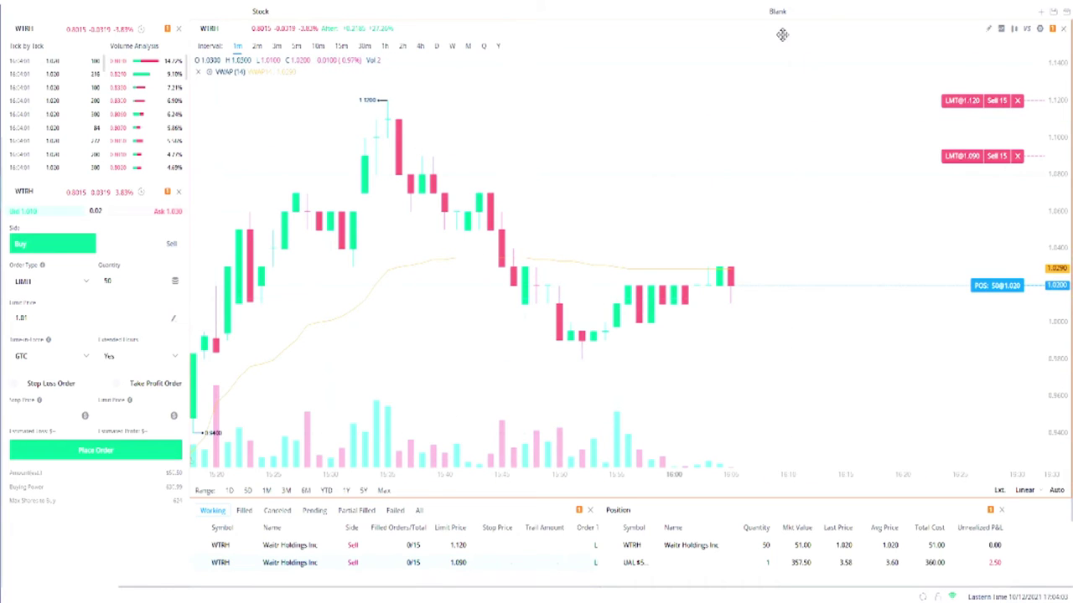
scroll(859, 84, "up", 1)
scroll(858, 84, "down", 1)
scroll(859, 84, "up", 2)
scroll(867, 98, "down", 2)
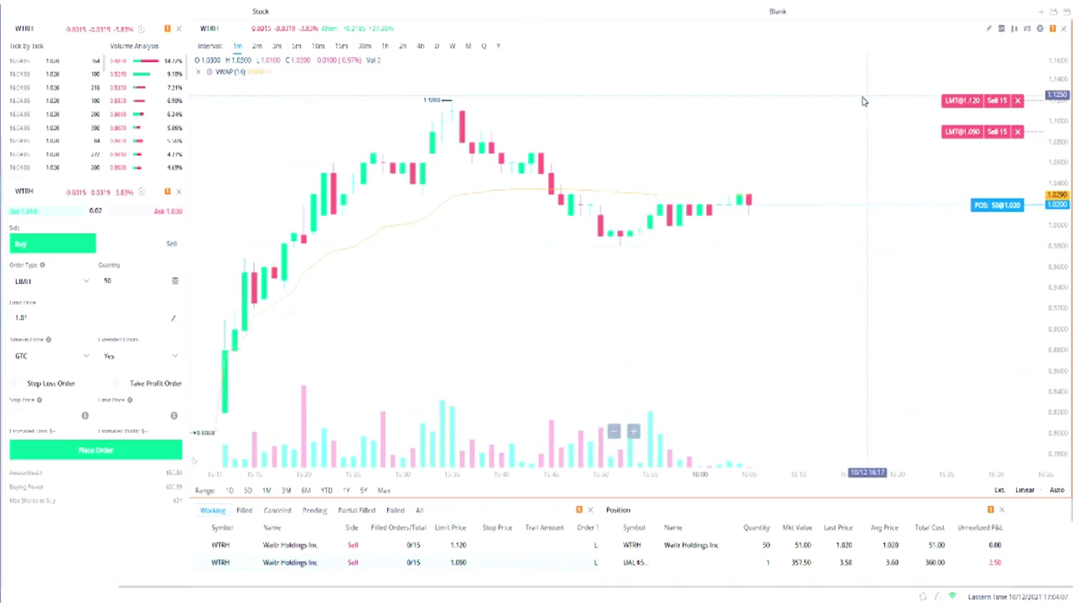
right_click(895, 68)
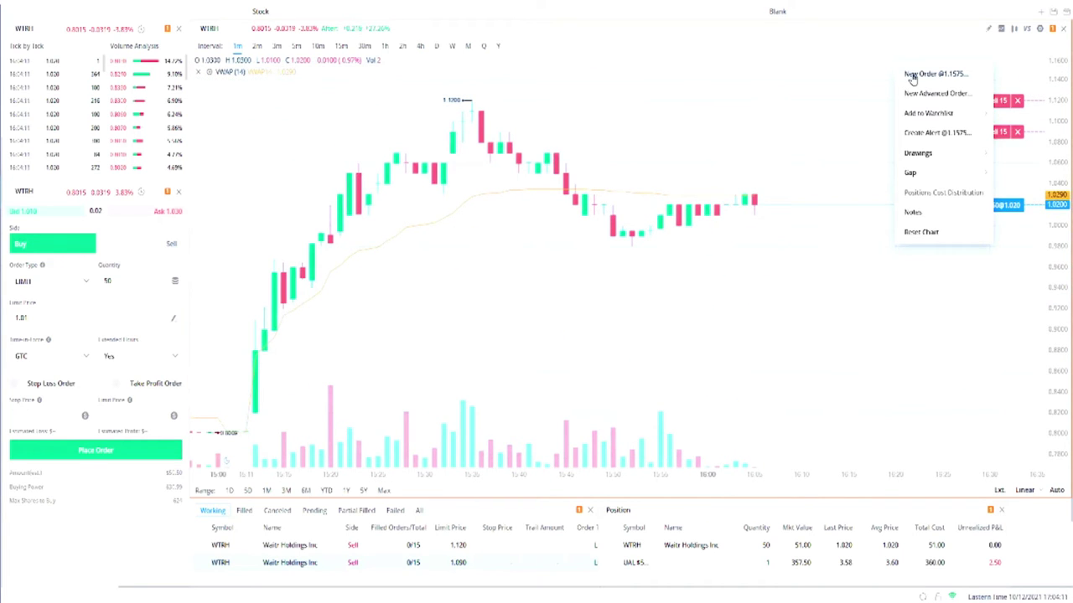
Place a 20-share WTRH sell limit order at 1.16, continuing past the price-gap warning
left_click(912, 75)
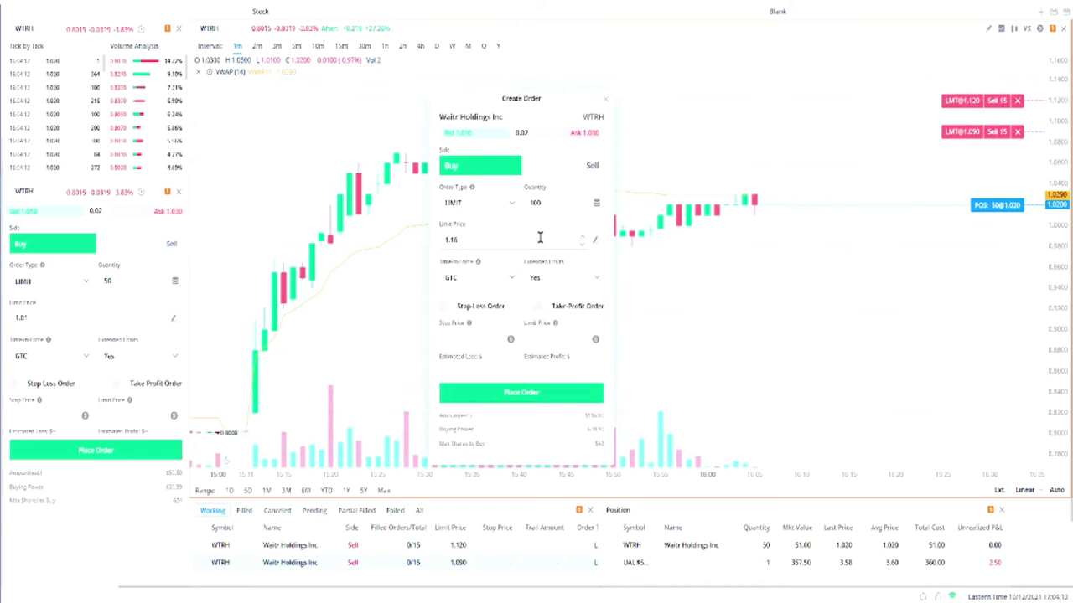
left_click(548, 168)
left_click(548, 201)
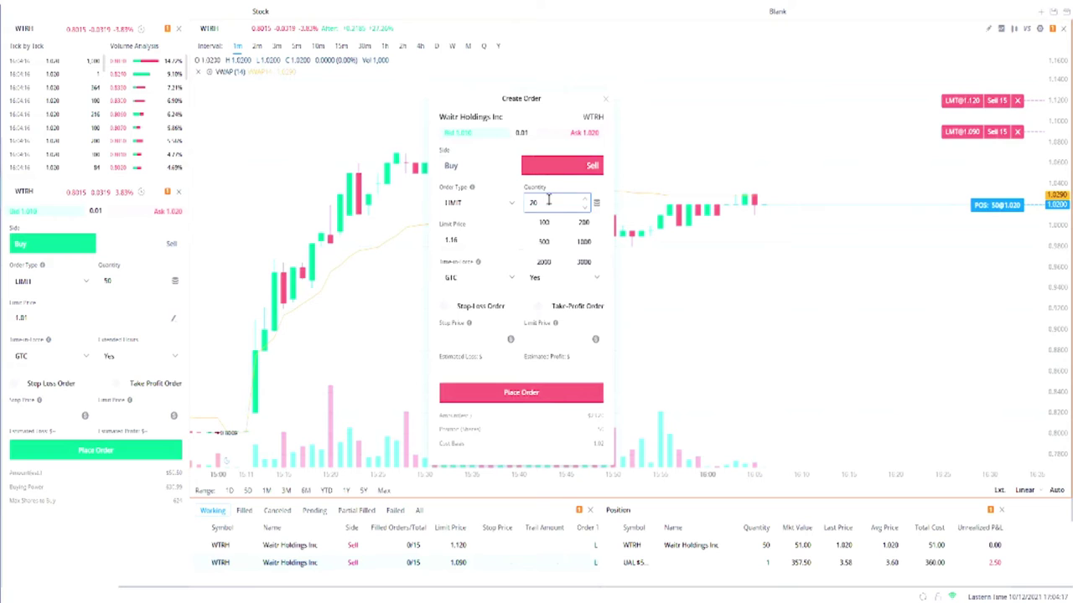
left_click(489, 227)
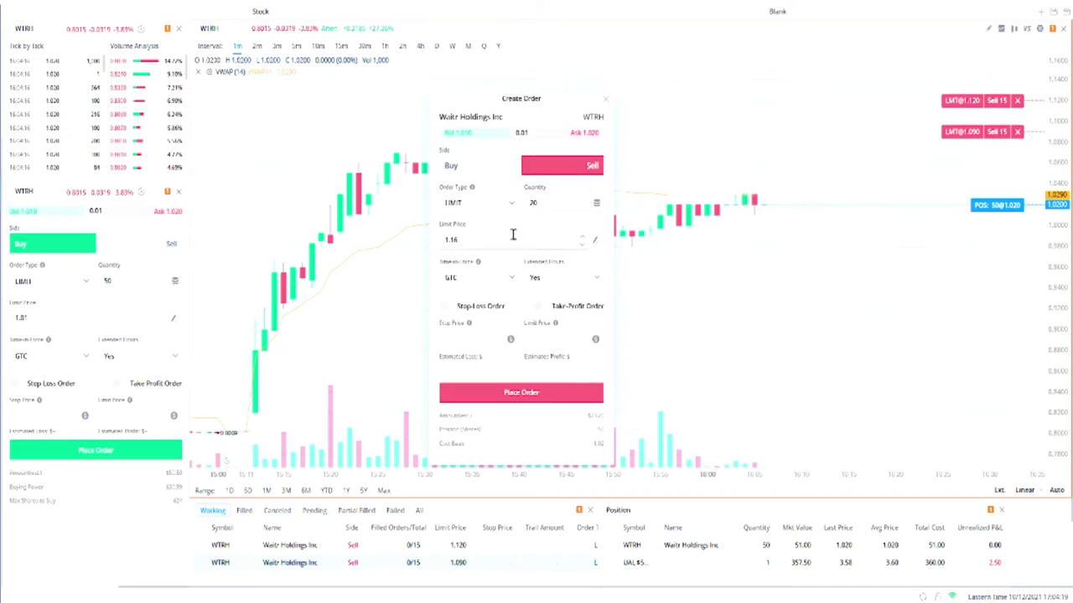
left_click(519, 394)
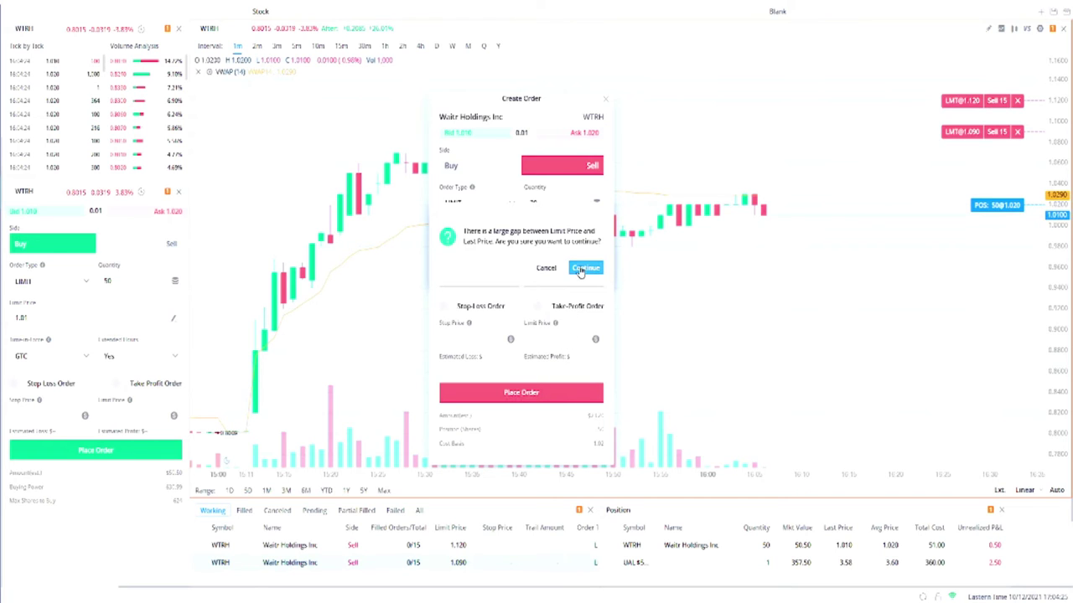
left_click(580, 272)
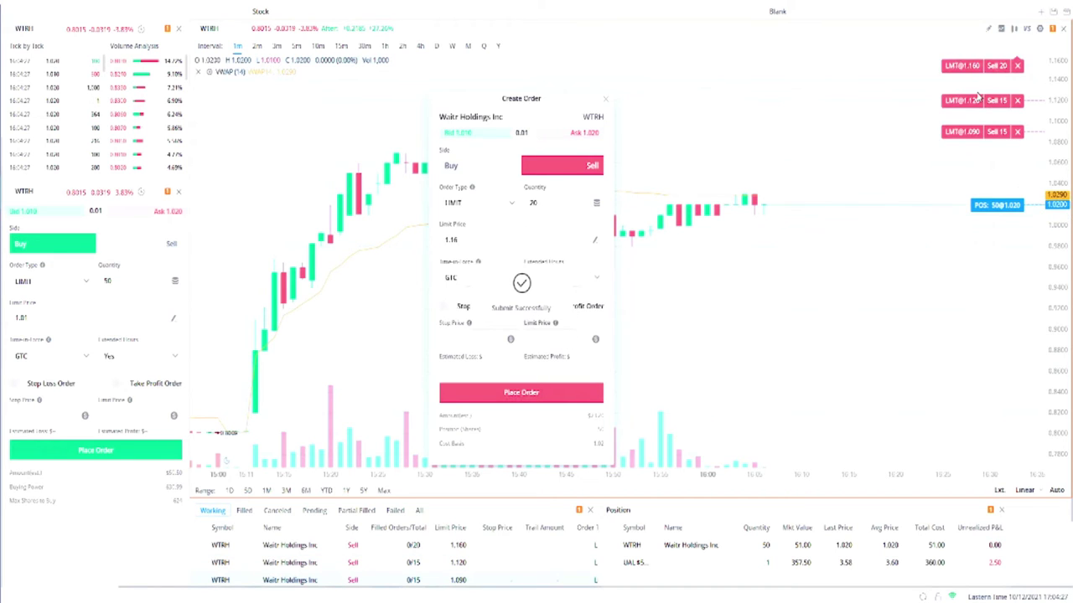
scroll(928, 283, "up", 1)
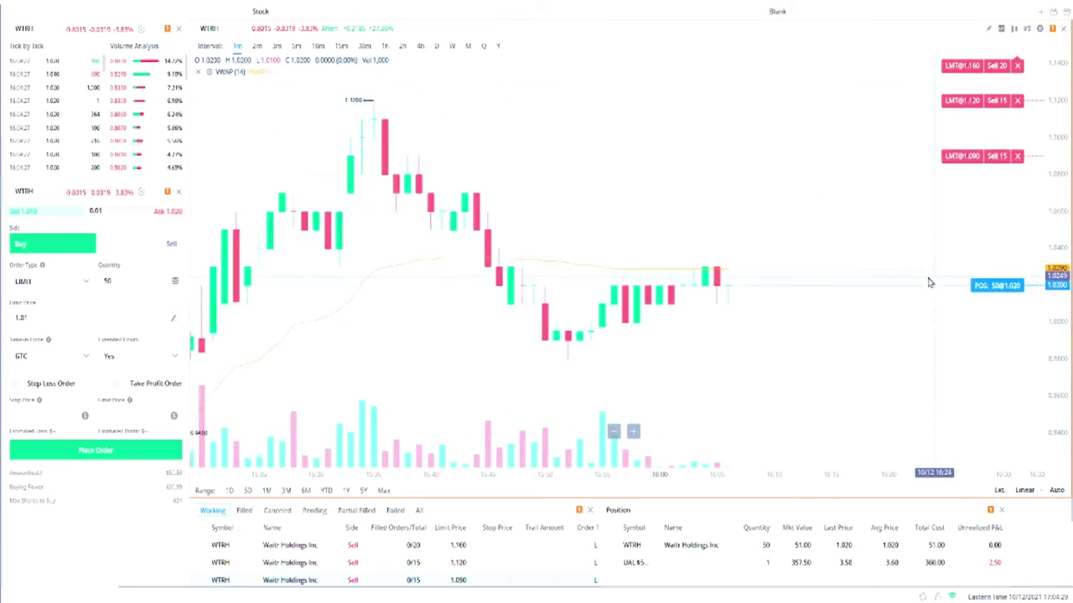
scroll(928, 283, "down", 4)
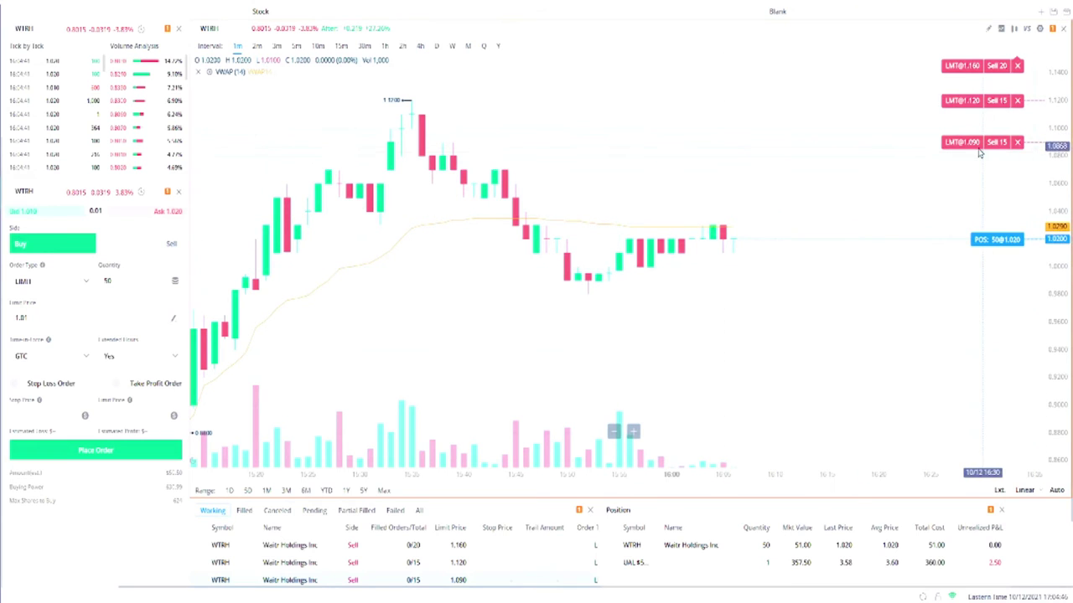
Drag the 15-share WTRH sell limit on the chart from 1.090 down to 1.020
left_click_drag(975, 147, 956, 243)
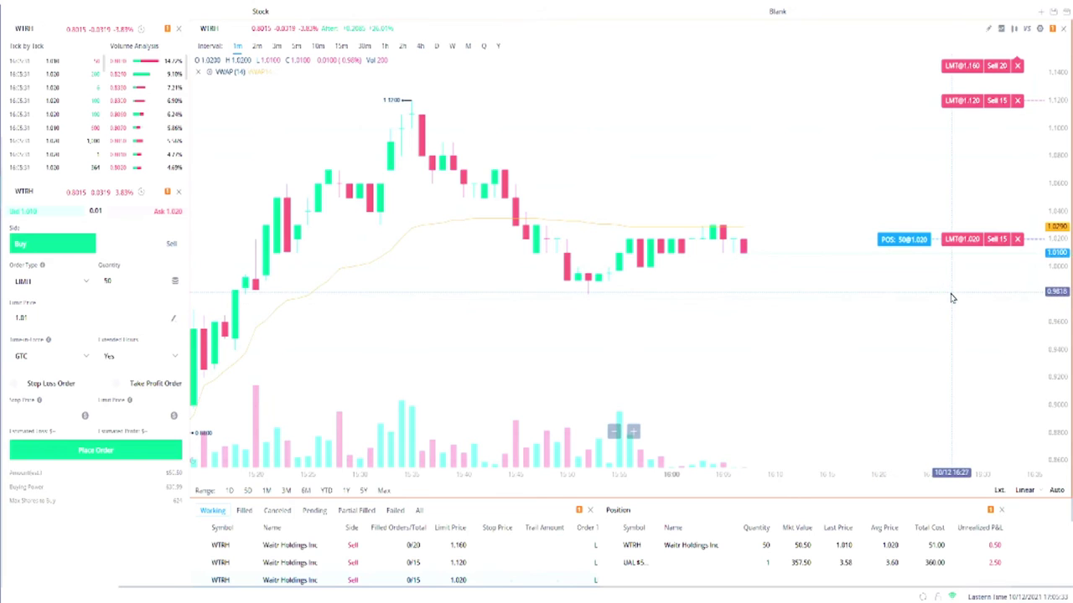
scroll(951, 302, "down", 1)
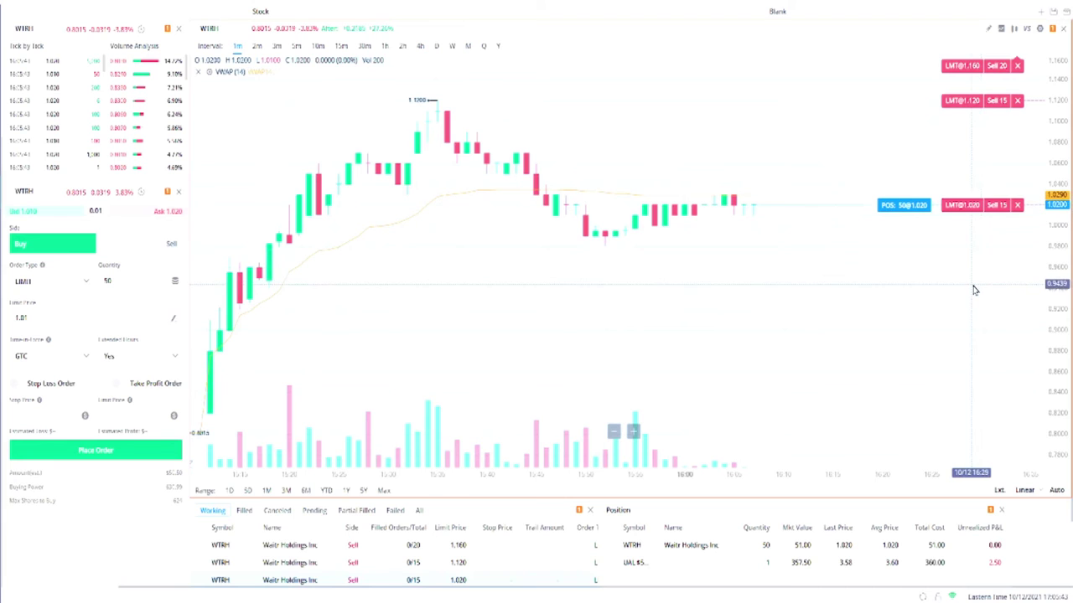
scroll(976, 285, "up", 2)
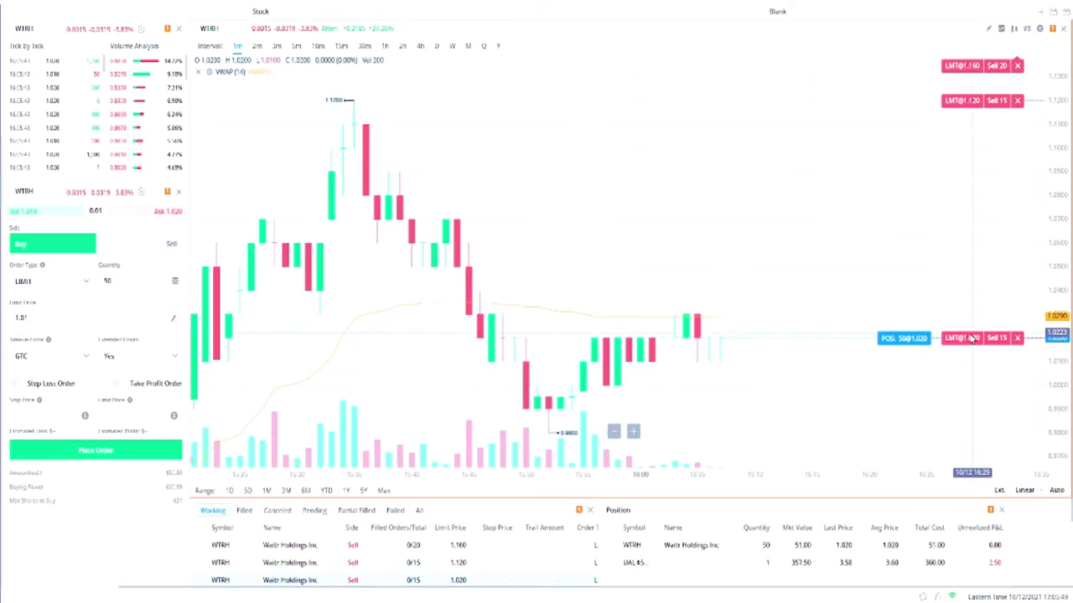
Move the 1.020 sell limit to the current price so its 15 shares fill
left_click_drag(971, 337, 968, 358)
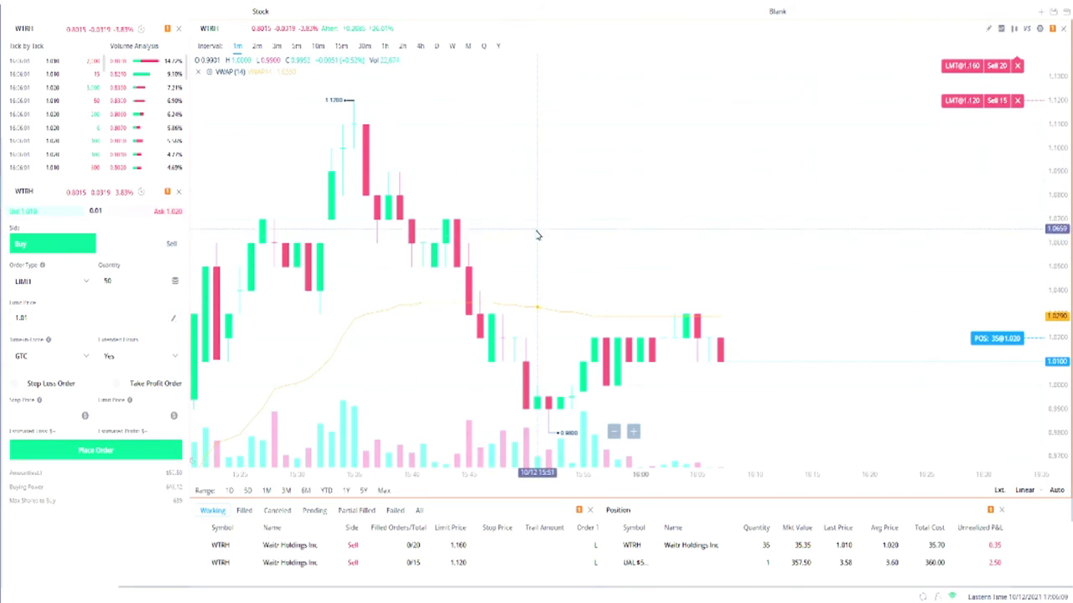
scroll(537, 236, "down", 1)
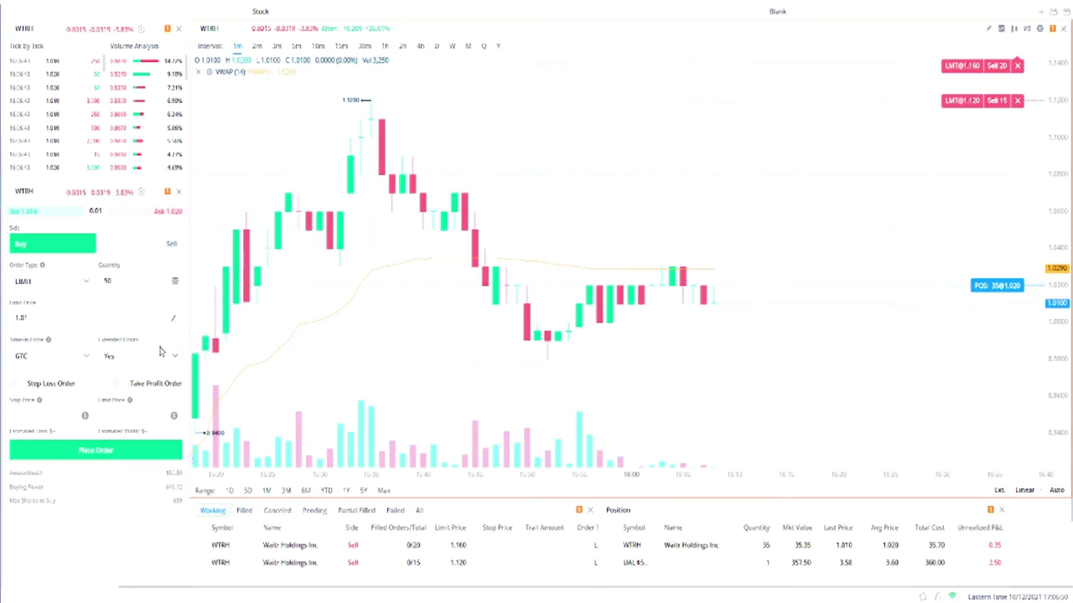
Keep extended hours at Yes and drag the 15-share 1.120 sell down to 1.01
left_click(119, 359)
left_click(125, 383)
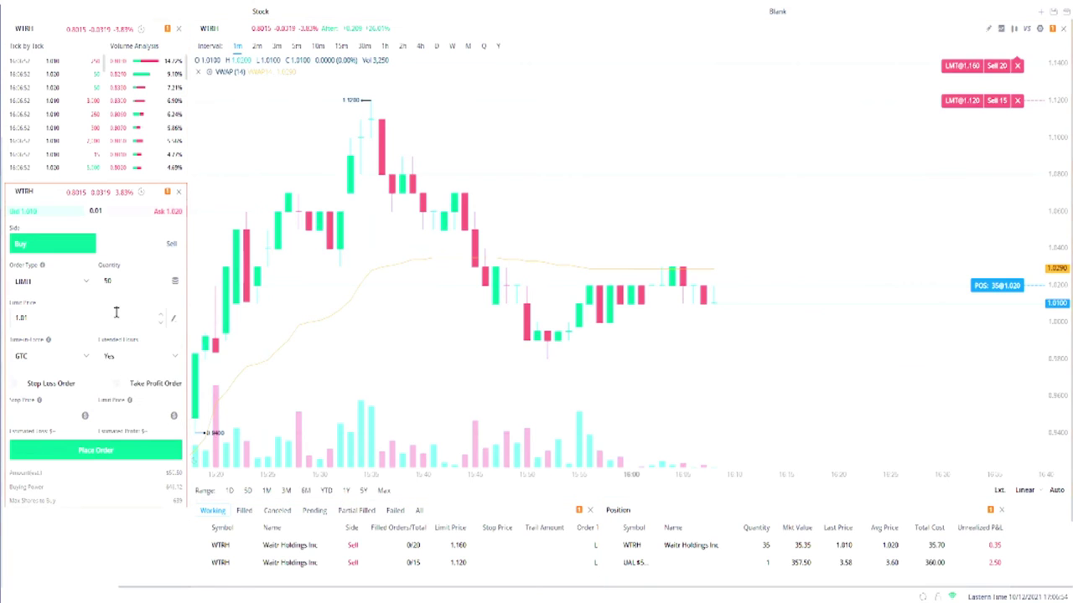
left_click(116, 356)
left_click(84, 340)
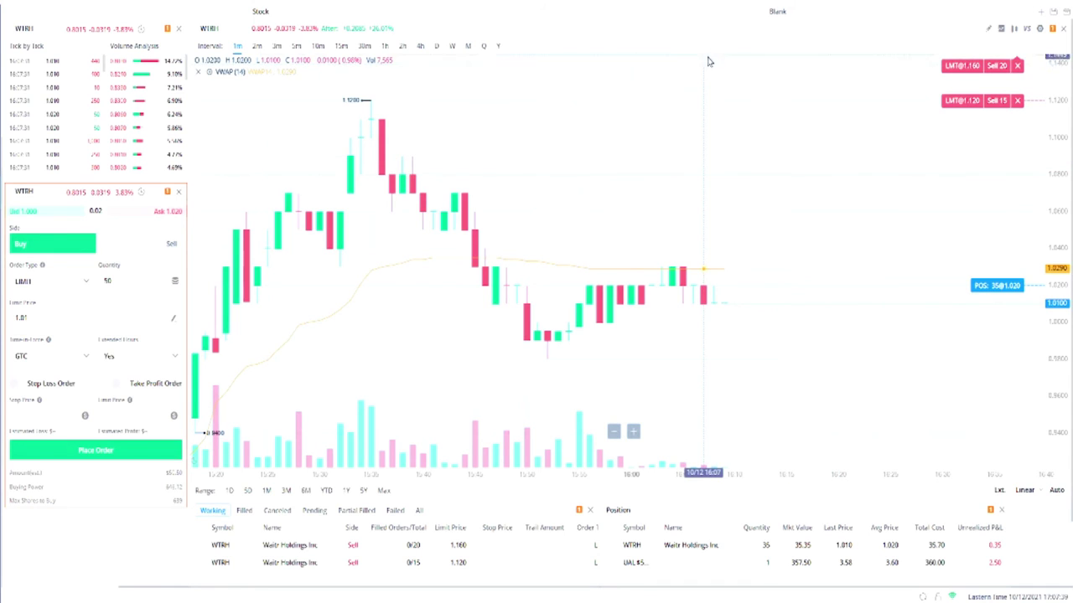
scroll(891, 215, "down", 2)
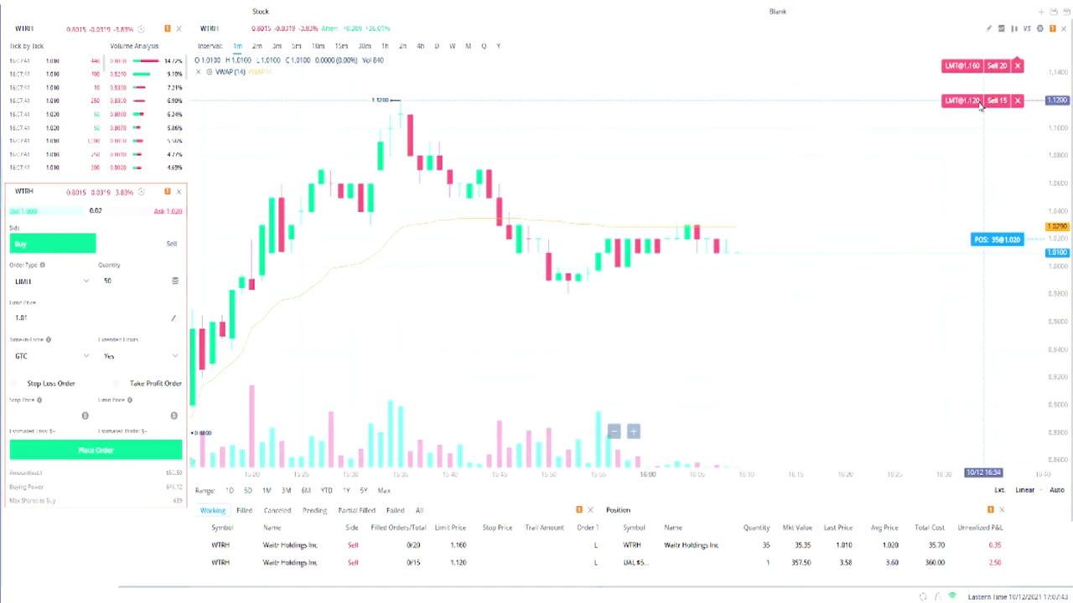
left_click_drag(982, 106, 938, 256)
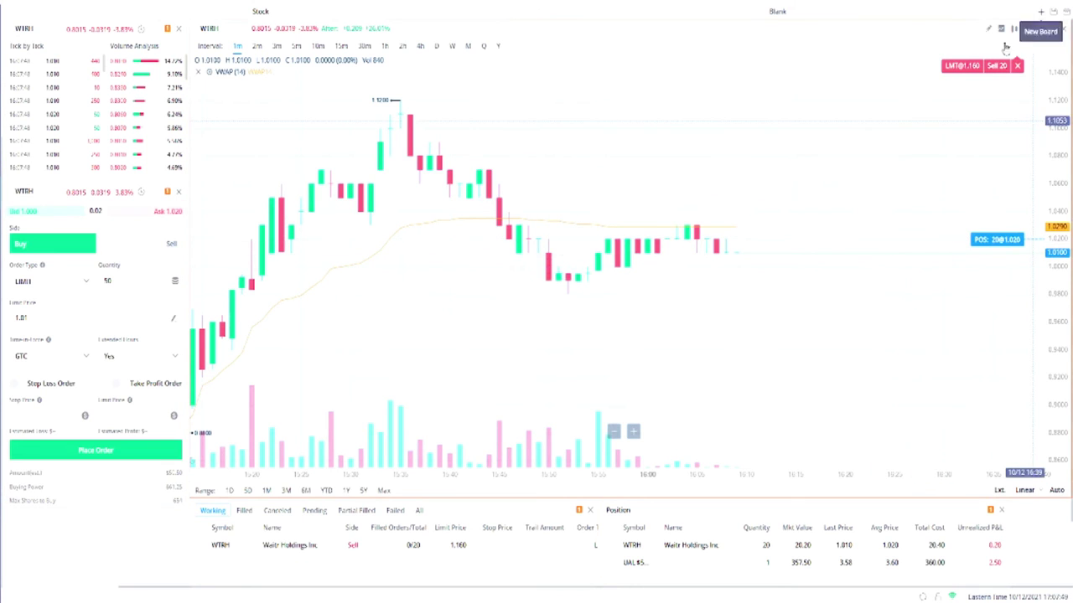
left_click_drag(976, 67, 945, 255)
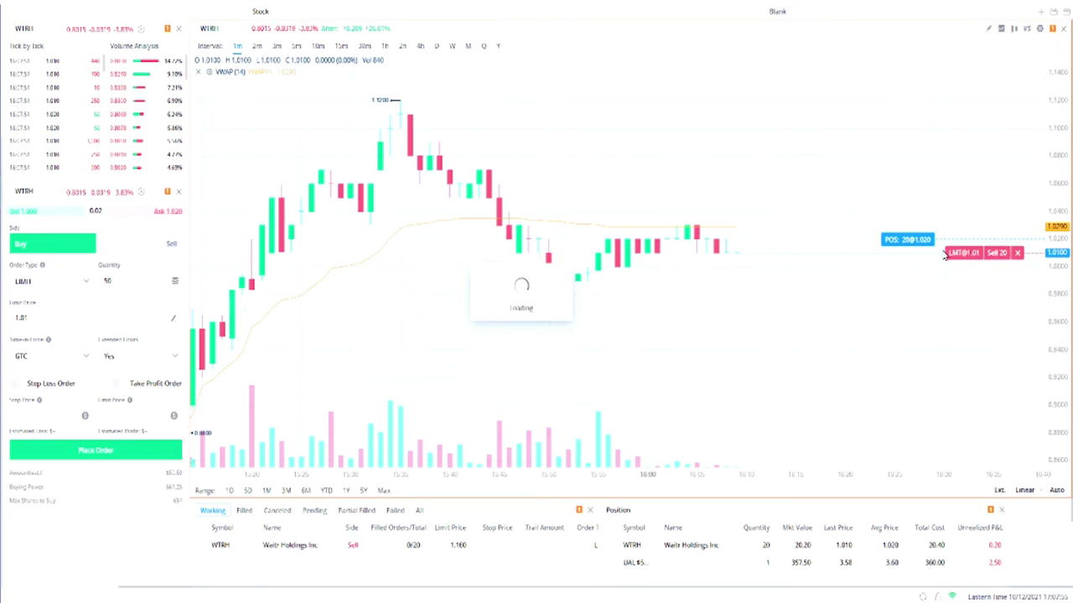